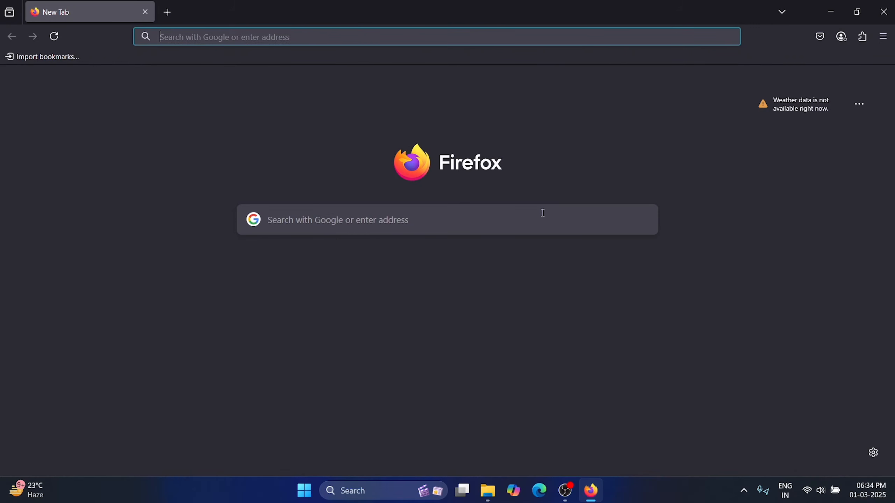
Step: Search Google for 'cdsl easiest login' and open the EasiEasiest - CDSL sign-in page
text(cdsl e)
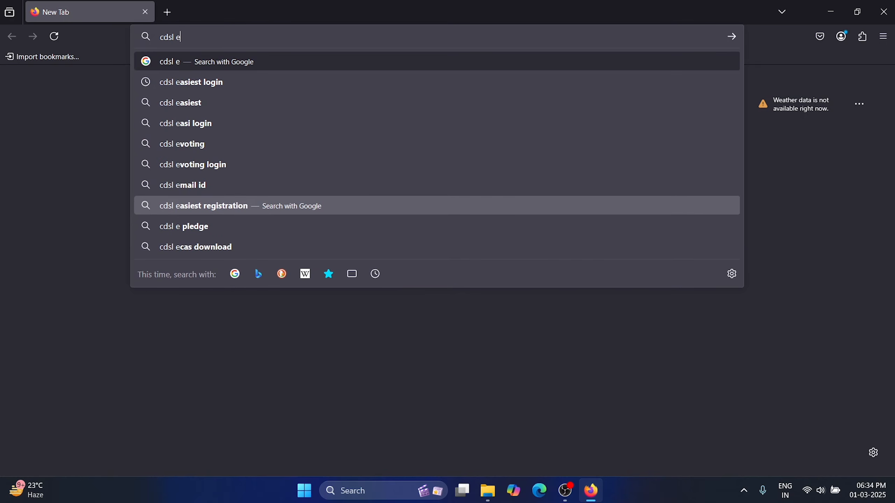
key(Down)
key(Return)
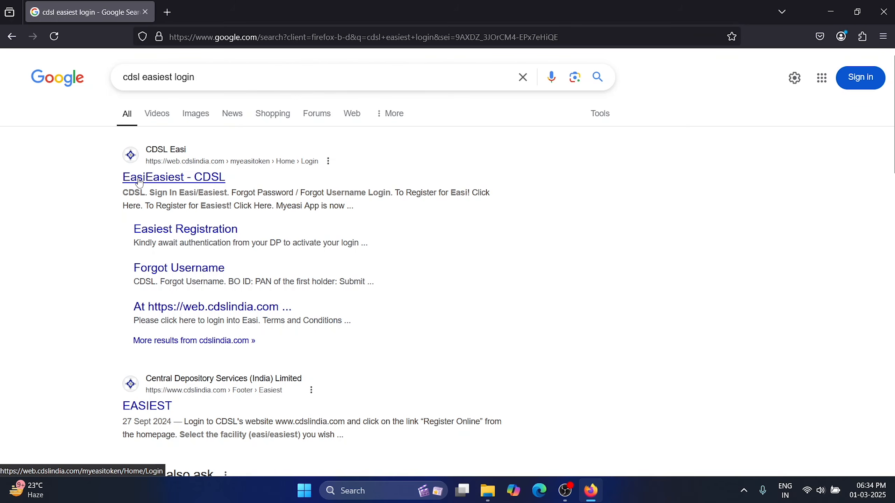
click(157, 180)
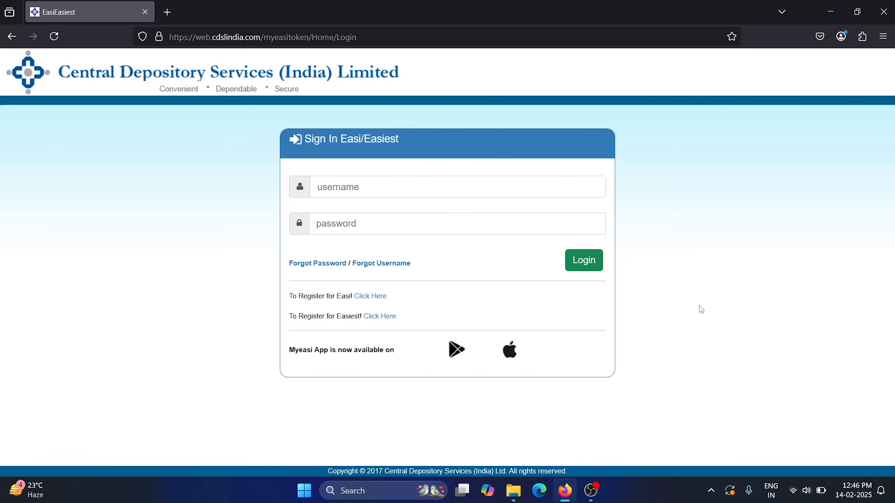
Step: Open Easiest registration, enter the demat DP ID and Client ID, accept the terms, and continue
click(391, 317)
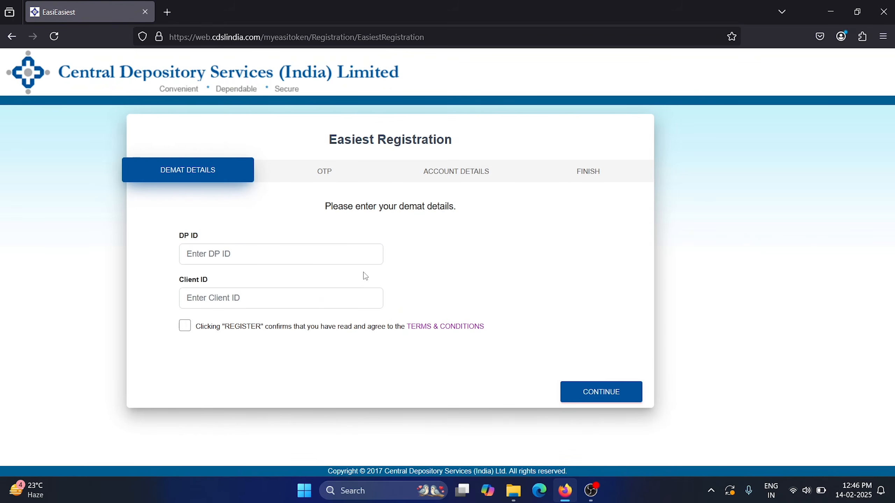
click(347, 255)
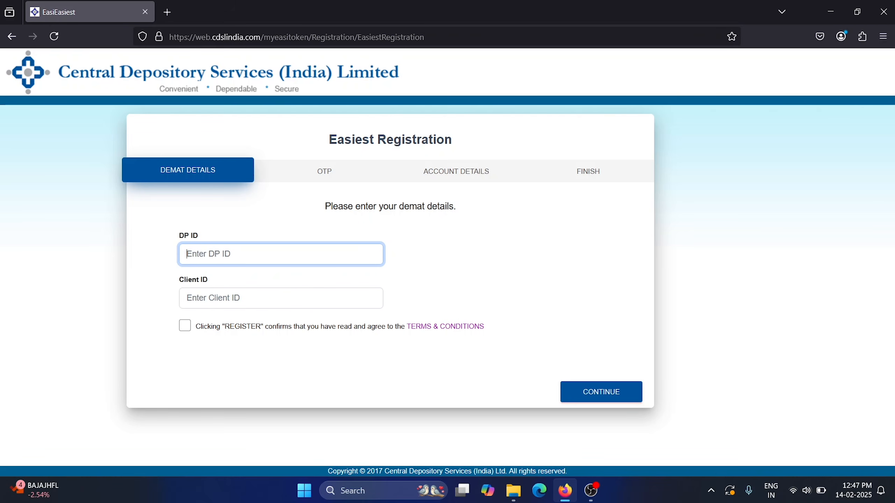
click(187, 298)
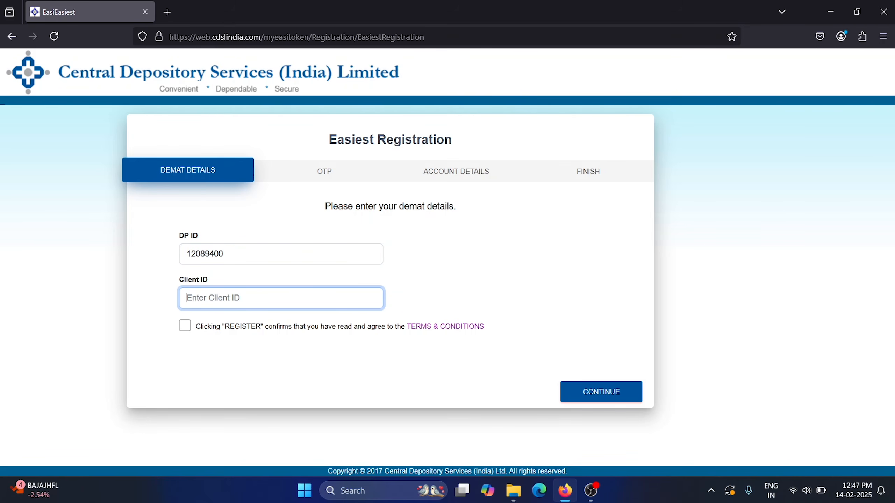
click(316, 327)
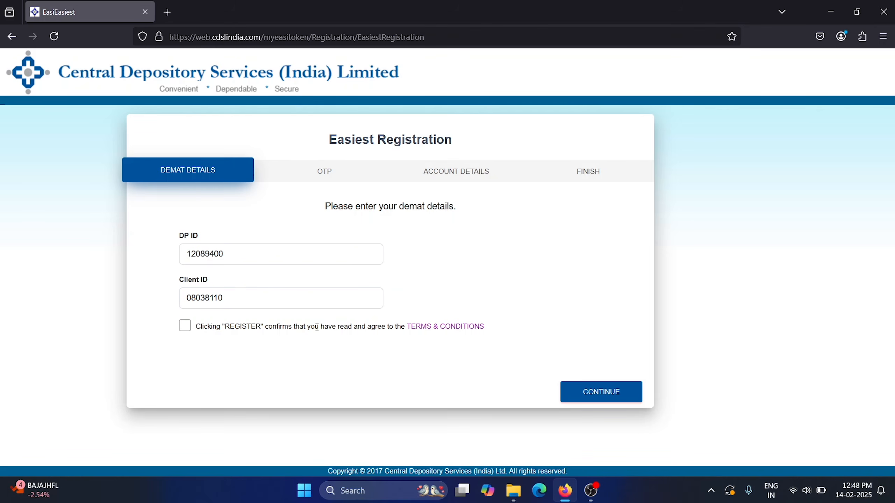
click(196, 330)
click(595, 396)
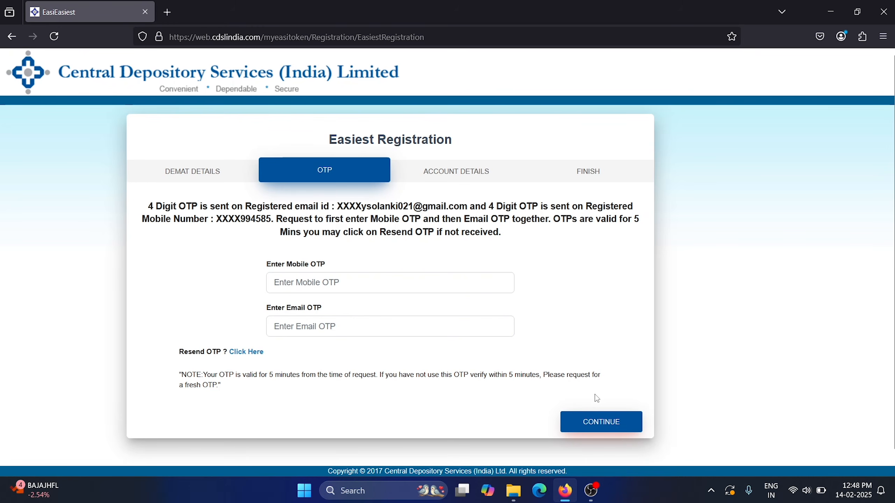
Step: Enter the email and mobile OTPs and verify them to reach the account details form
click(415, 287)
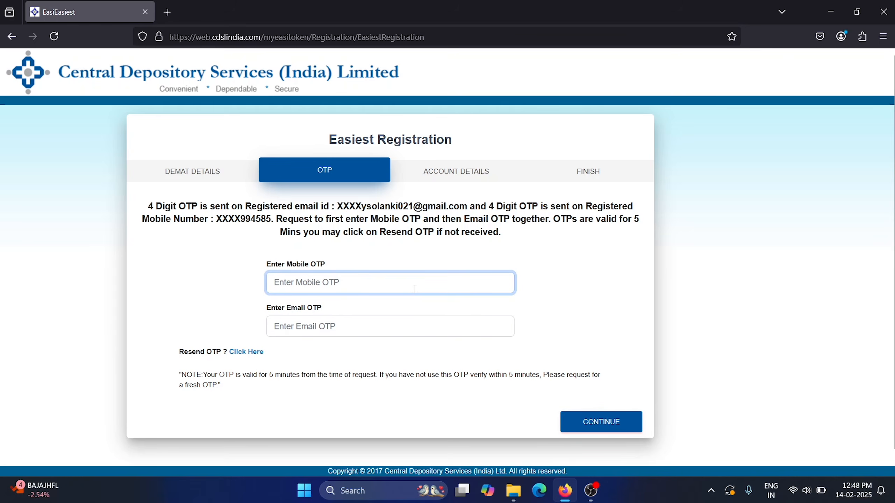
click(404, 328)
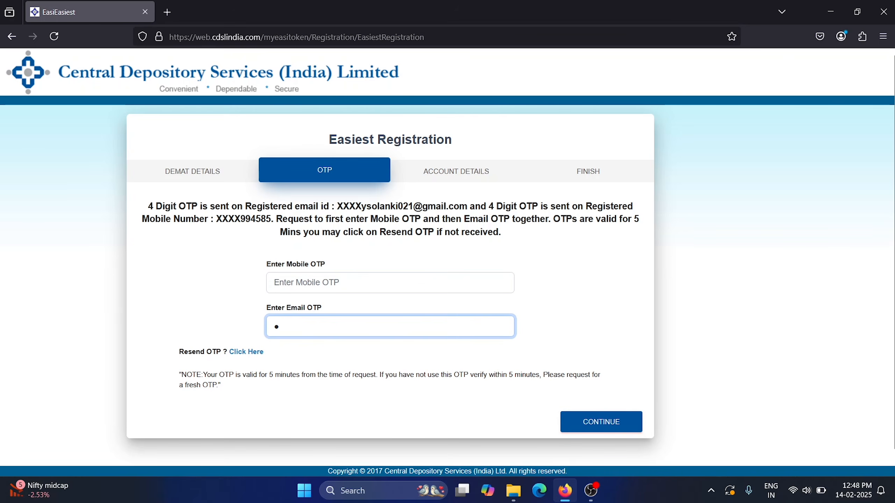
click(439, 282)
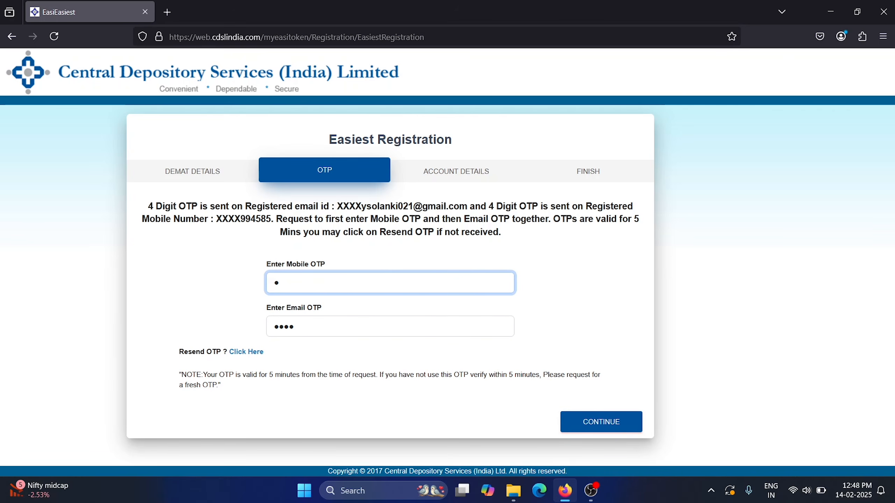
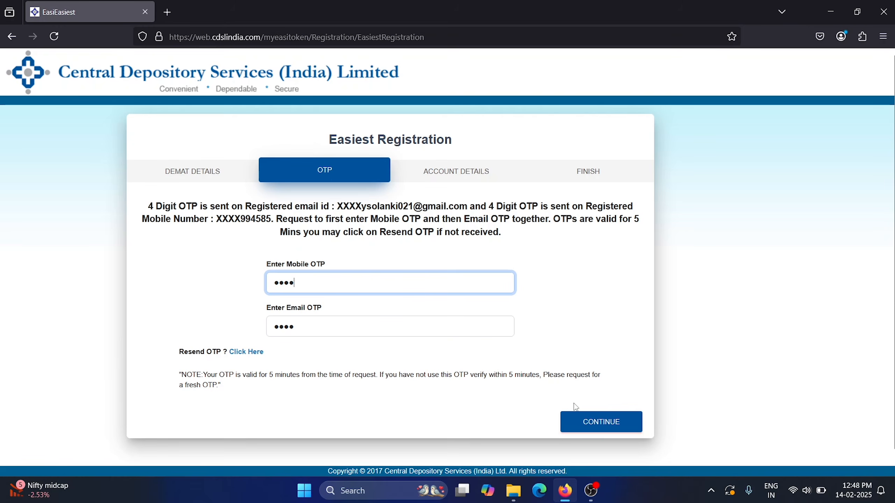
click(584, 425)
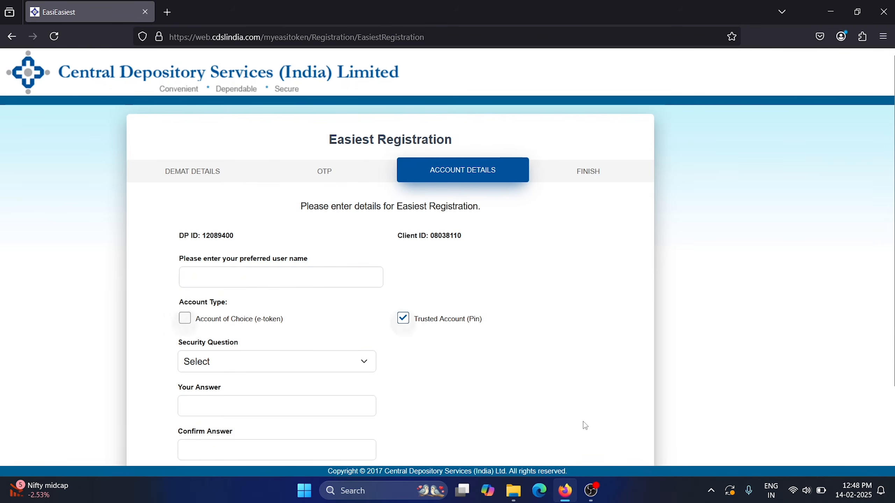
Step: Fill in the user name, choose the mother's maiden name question, enter and confirm the answer, and submit
scroll(584, 422, down, 2)
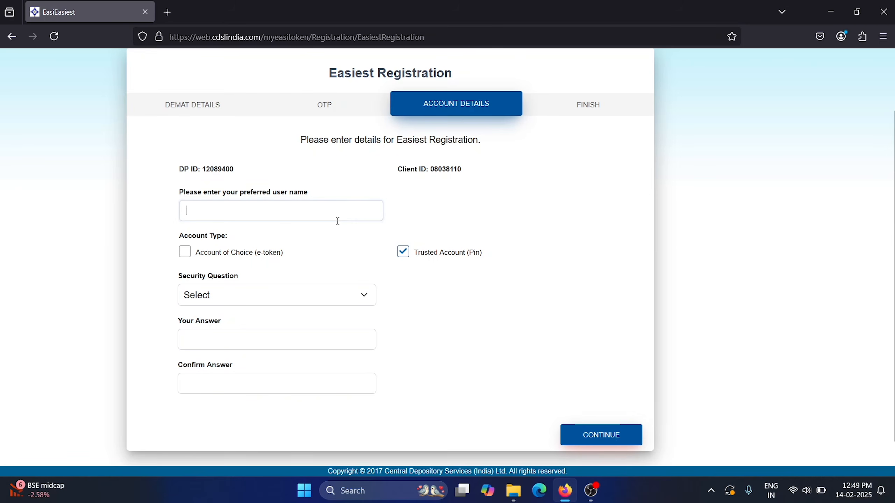
click(337, 221)
text(***********)
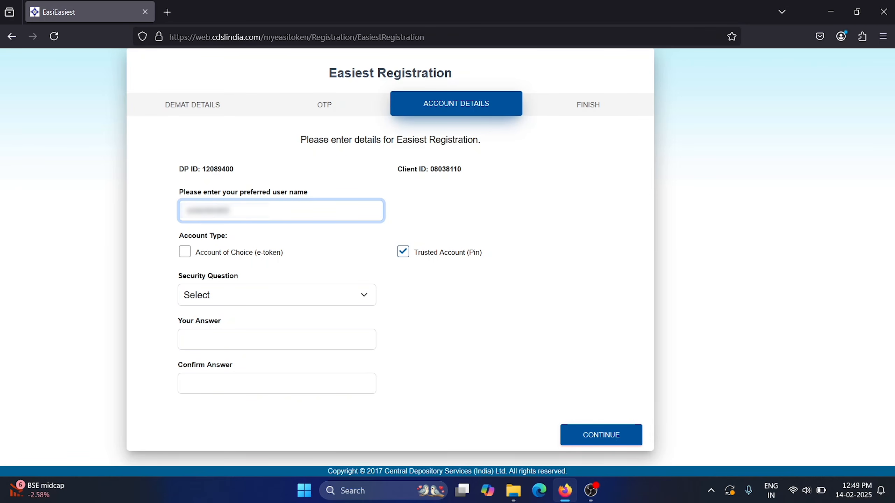
text(**)
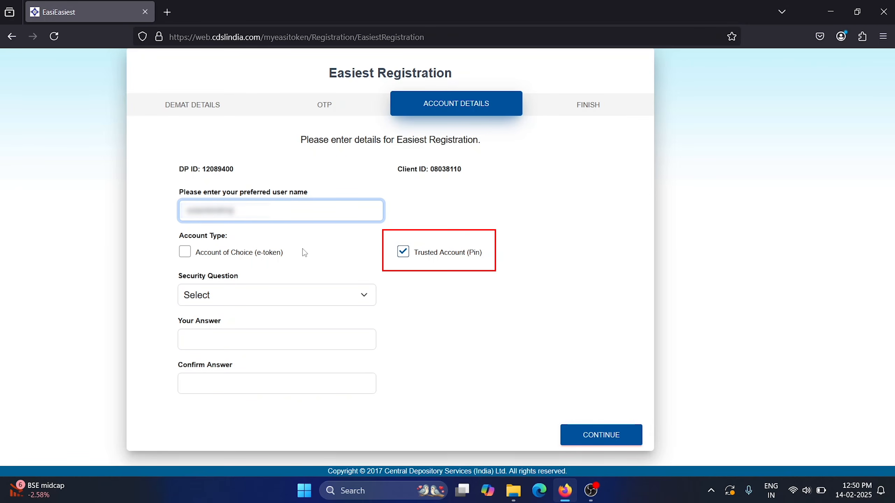
click(287, 304)
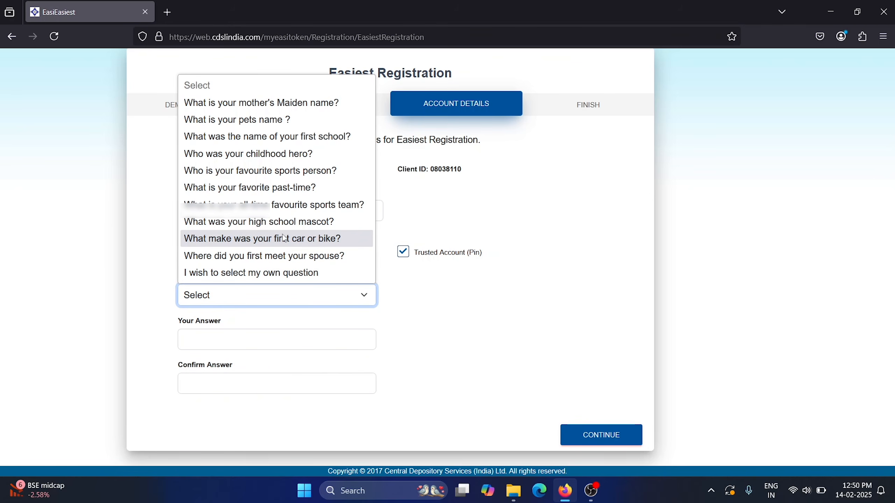
click(303, 110)
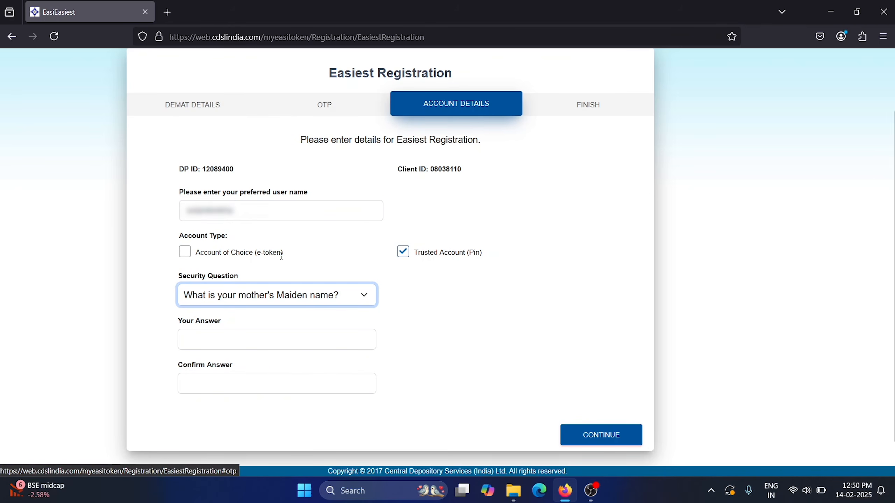
click(263, 336)
text(********)
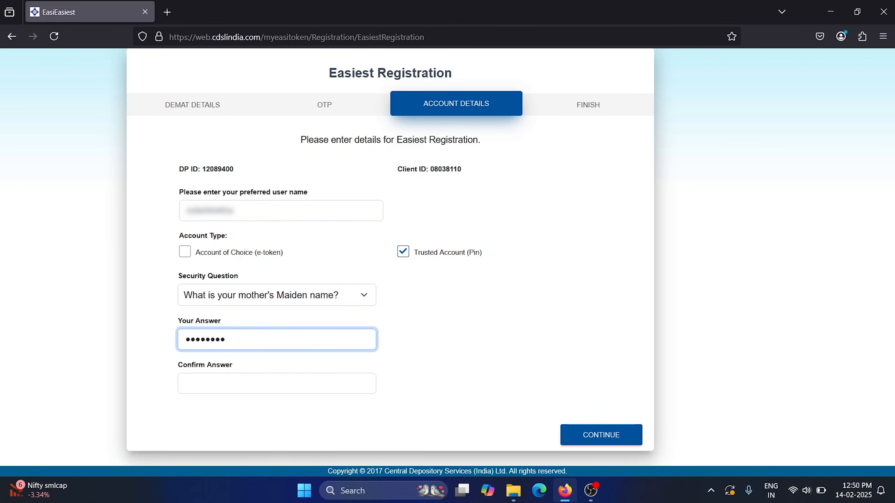
text(*****)
click(243, 385)
text(*******)
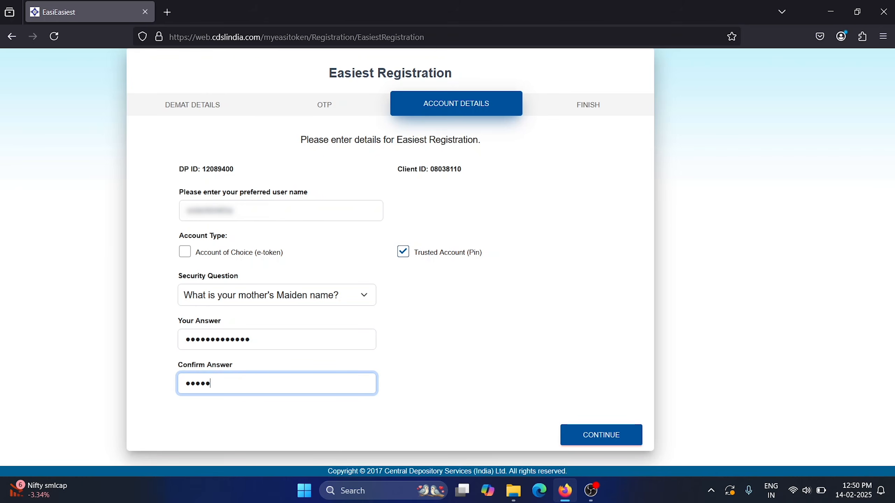
text(******)
click(574, 437)
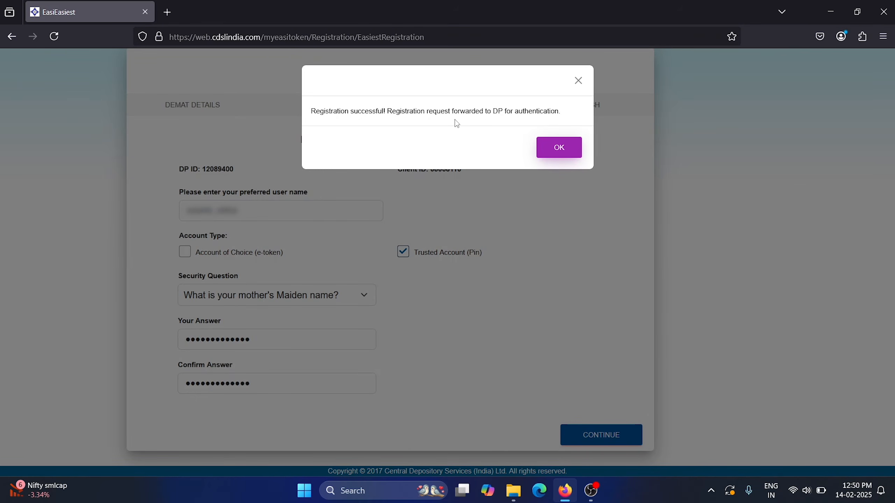
Step: Acknowledge the registration success message and enter the user name on the sign-in page
click(553, 155)
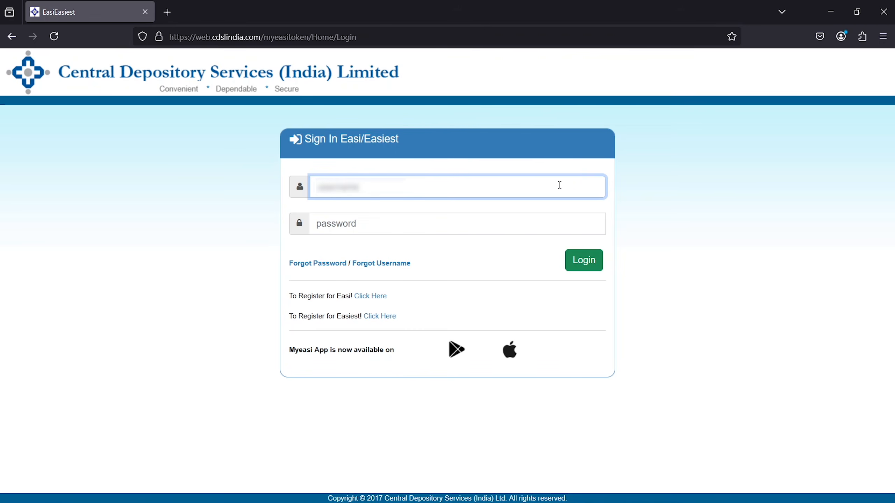
text(abcdef)
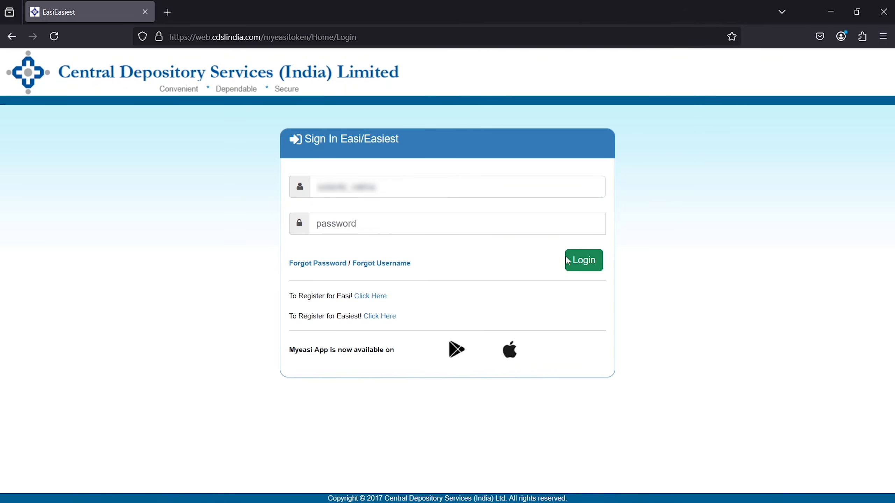
Step: Log in with the password pasted from clipboard history and verify the six-digit one-time code
click(527, 227)
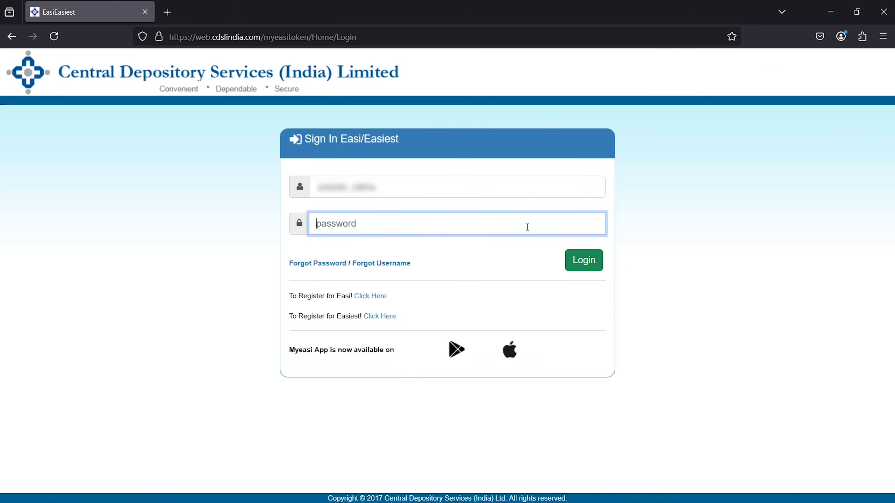
key(super+v)
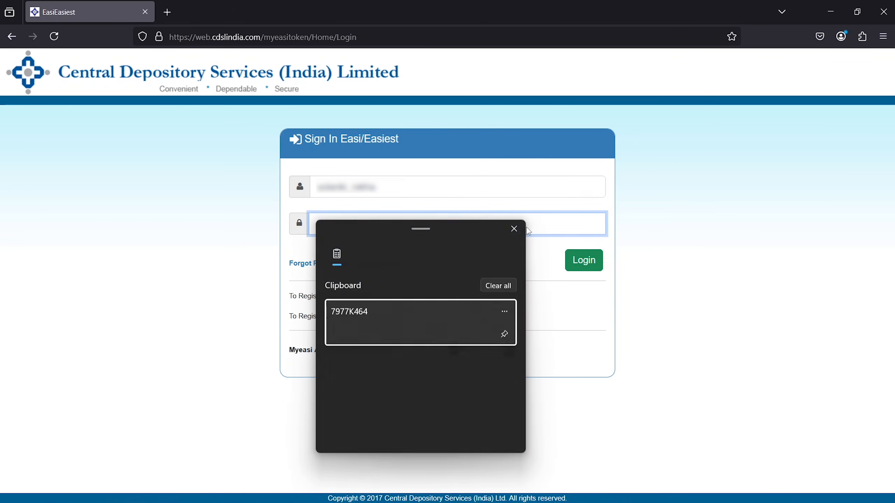
click(445, 309)
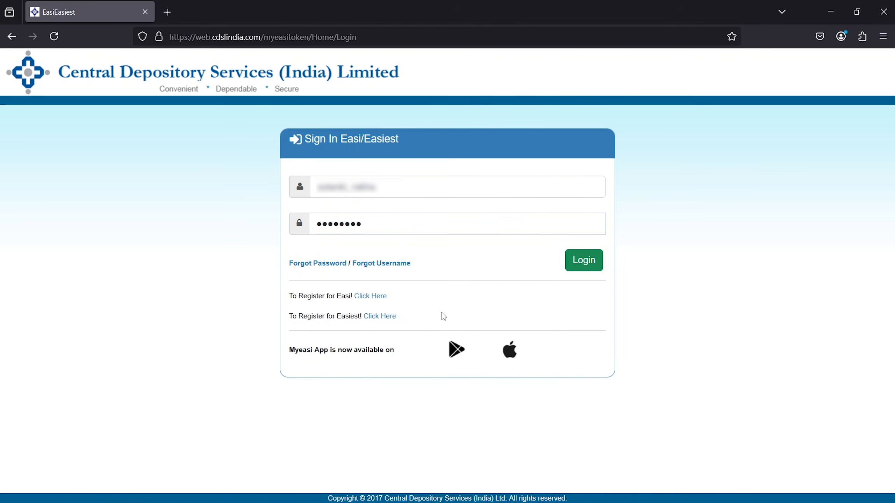
click(598, 269)
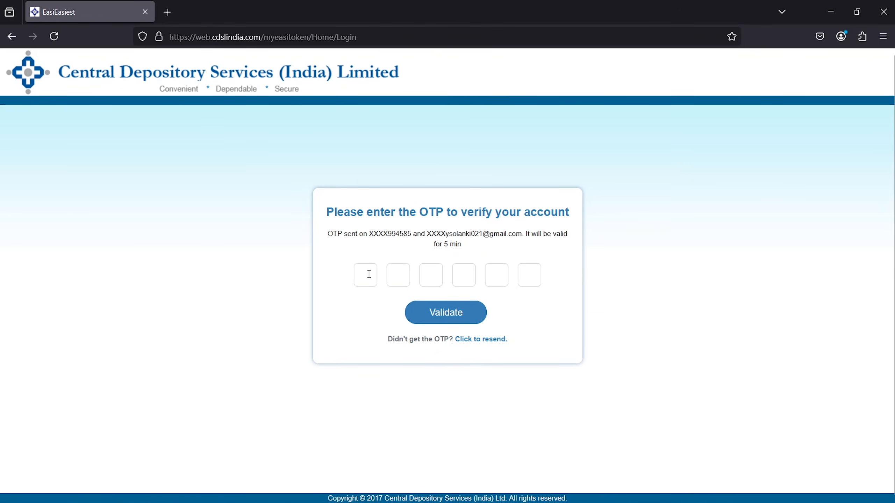
click(366, 275)
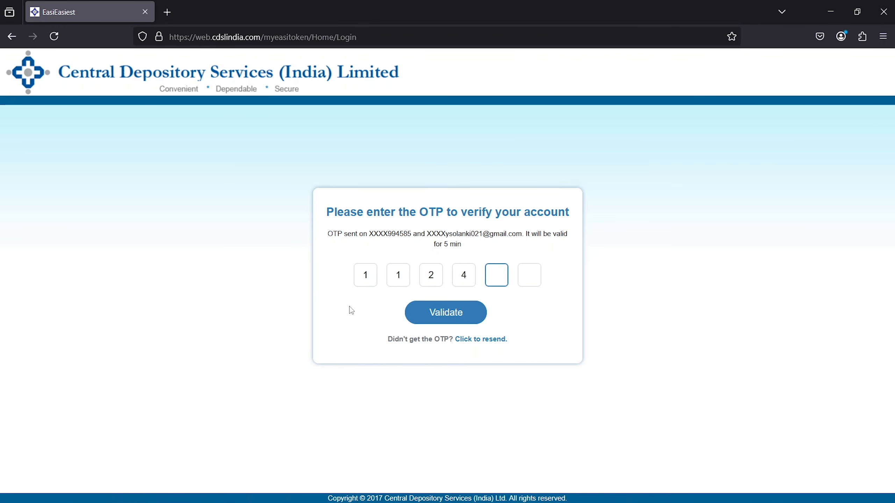
key(Return)
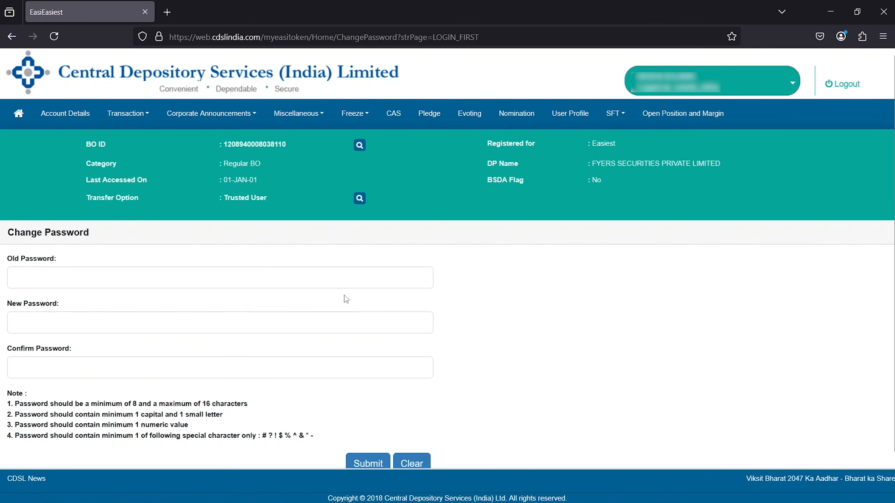
Step: Replace the pasted old password with a new confirmed password, submit, and acknowledge the confirmation
click(332, 282)
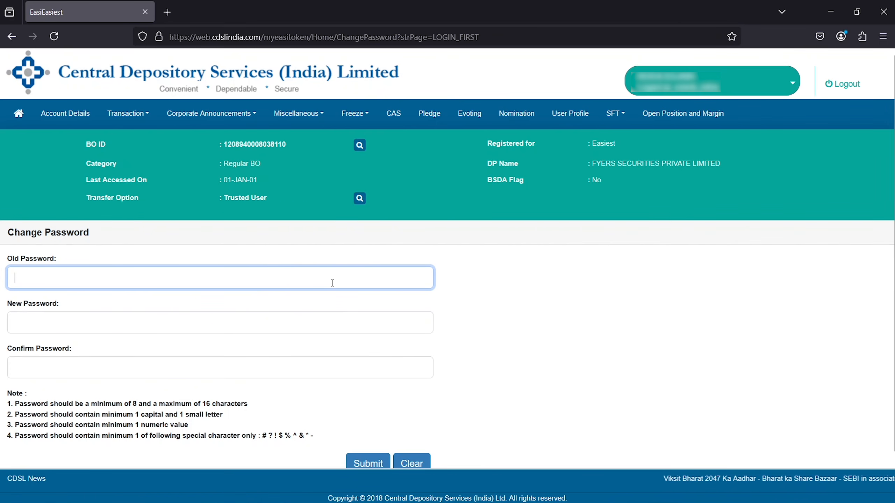
key(super+v)
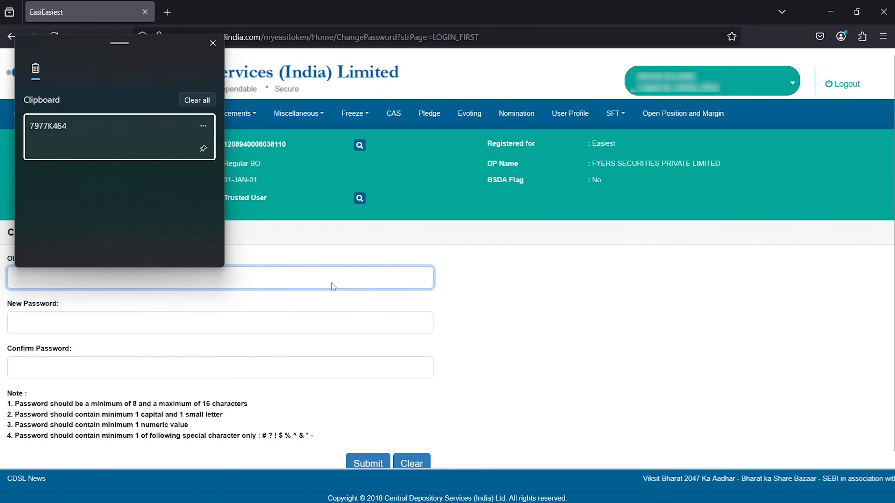
click(98, 136)
click(49, 327)
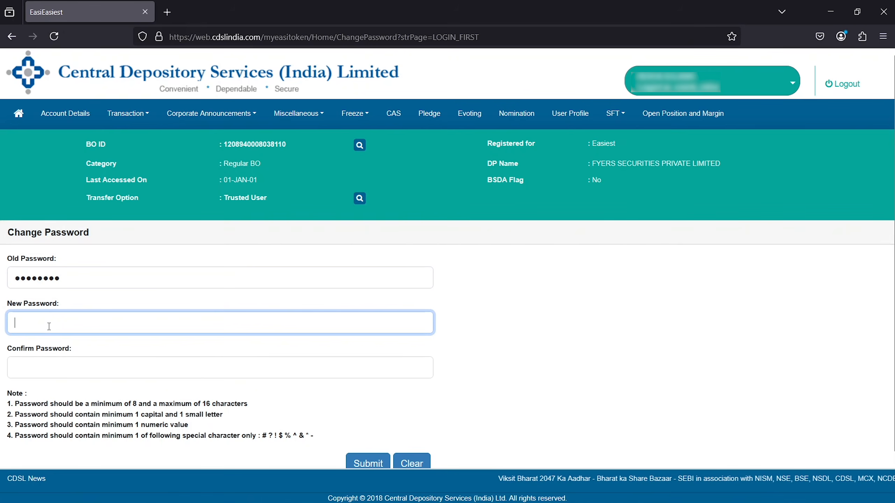
click(49, 326)
text(•••)
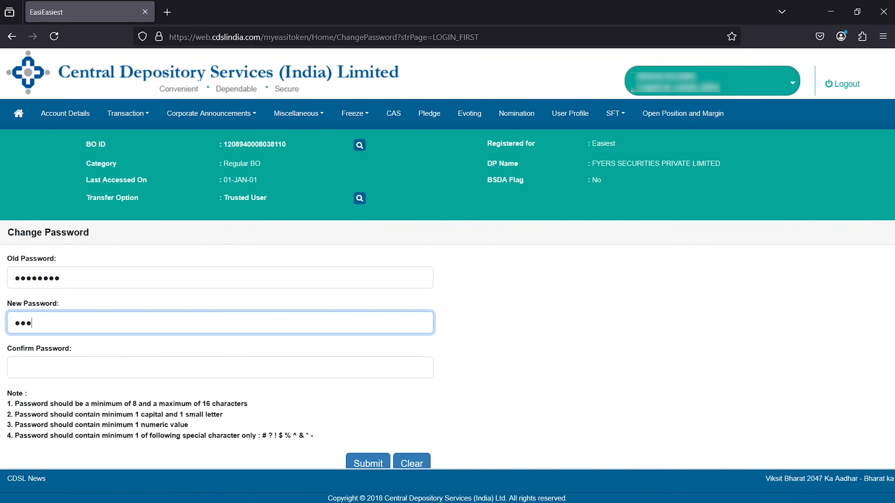
text(•••••••••••)
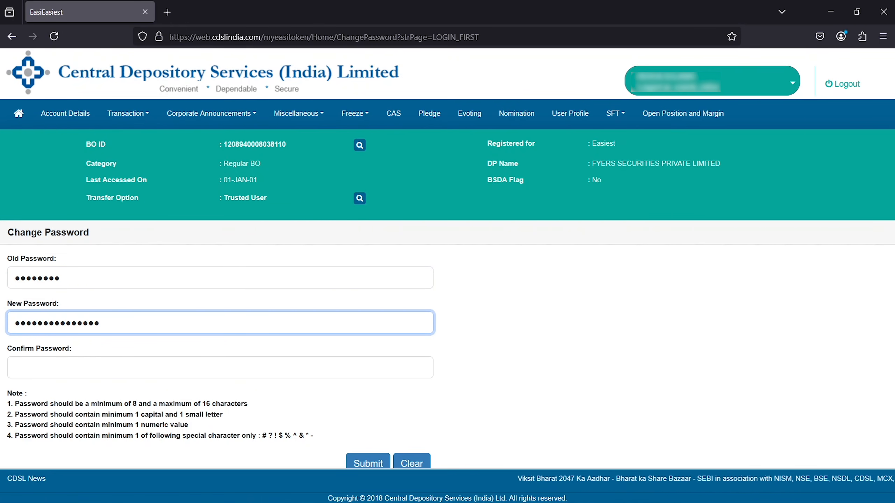
text(•)
key(Tab)
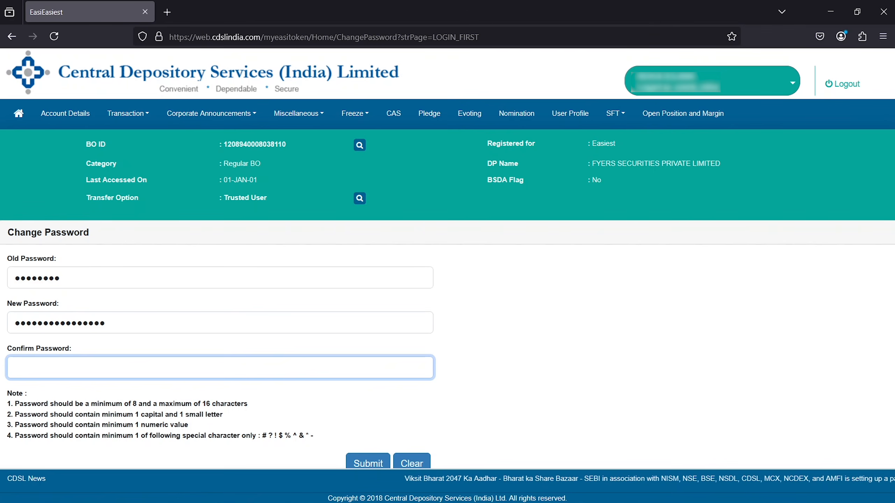
text(•)
text(••••••••)
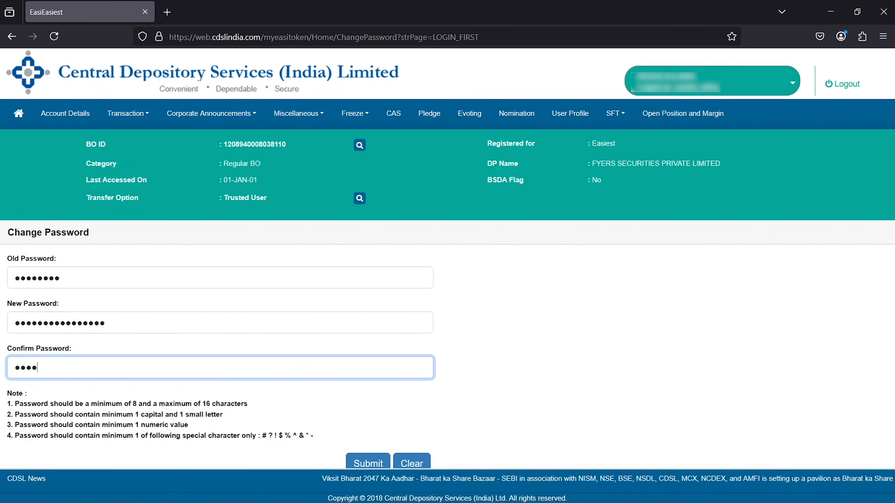
text(••••)
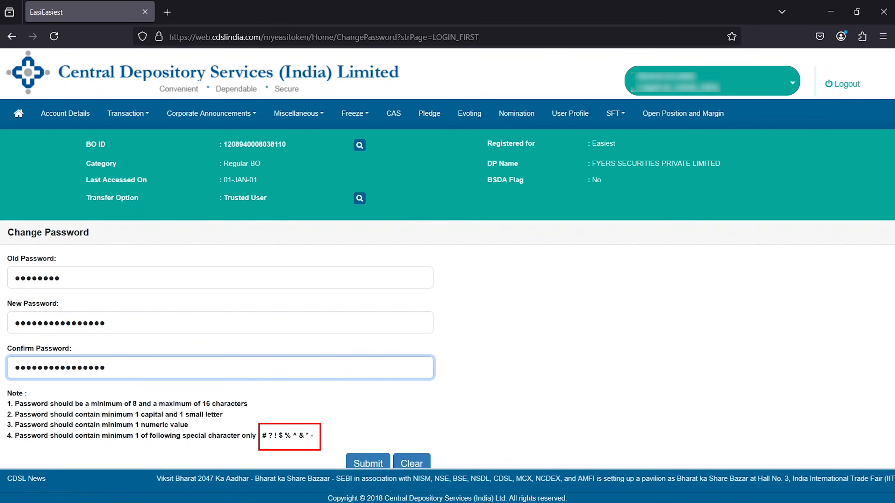
text(••)
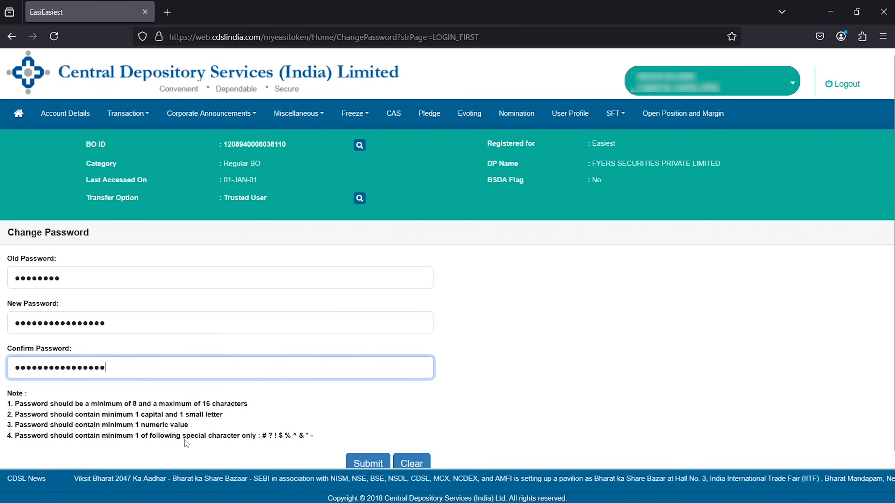
scroll(208, 436, down, 1)
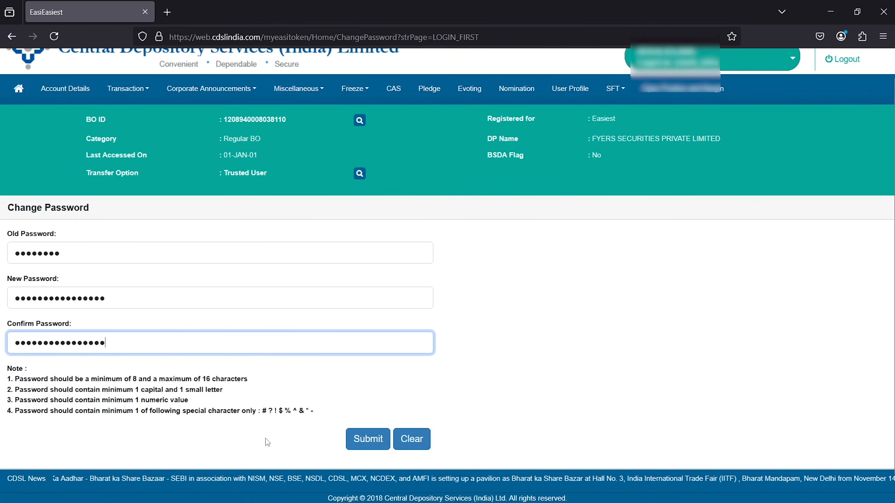
click(366, 442)
click(571, 152)
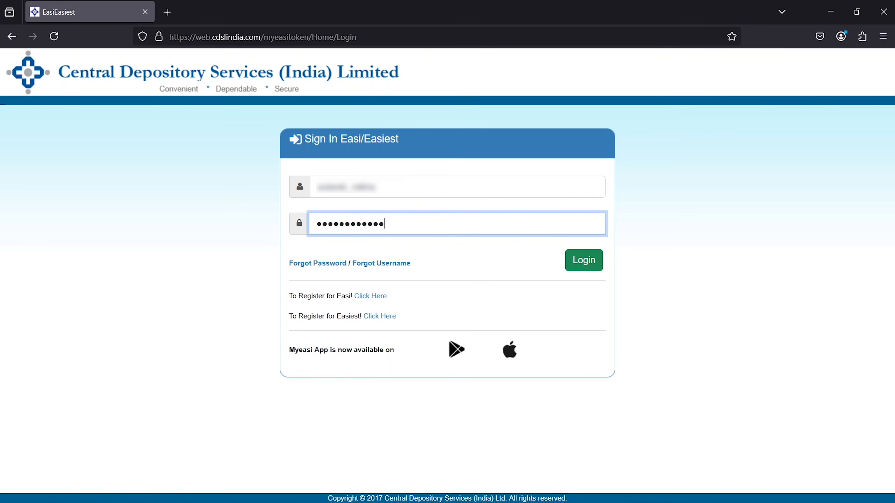
Step: Log in with the new password and validate the six-digit one-time code
click(580, 266)
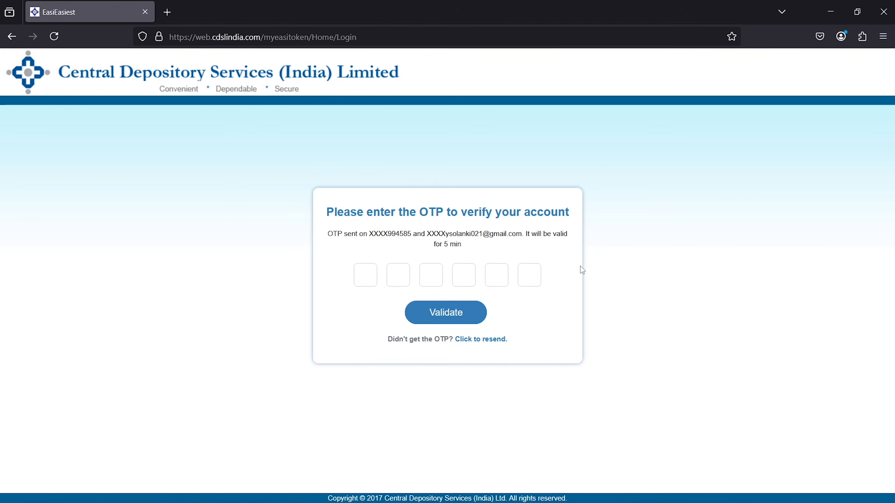
click(371, 282)
click(420, 313)
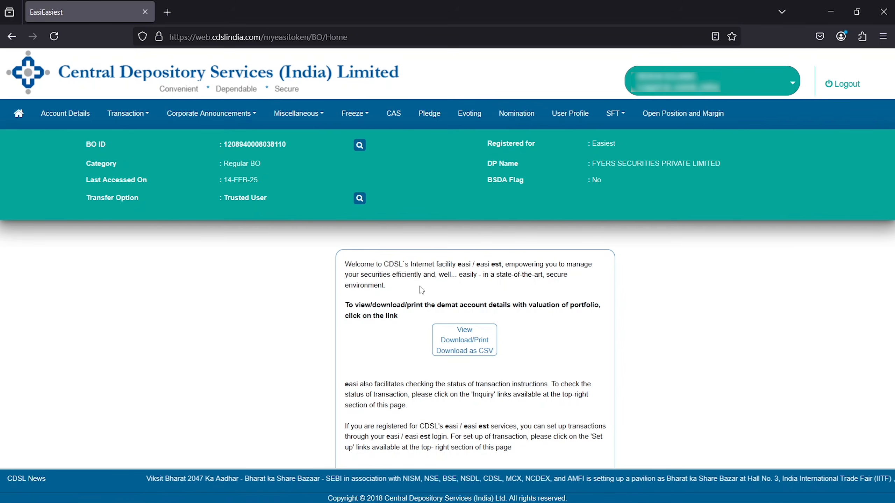
Step: Use Miscellaneous > Reset Pin, enter and confirm the security answer, submit, and dismiss the message
click(303, 114)
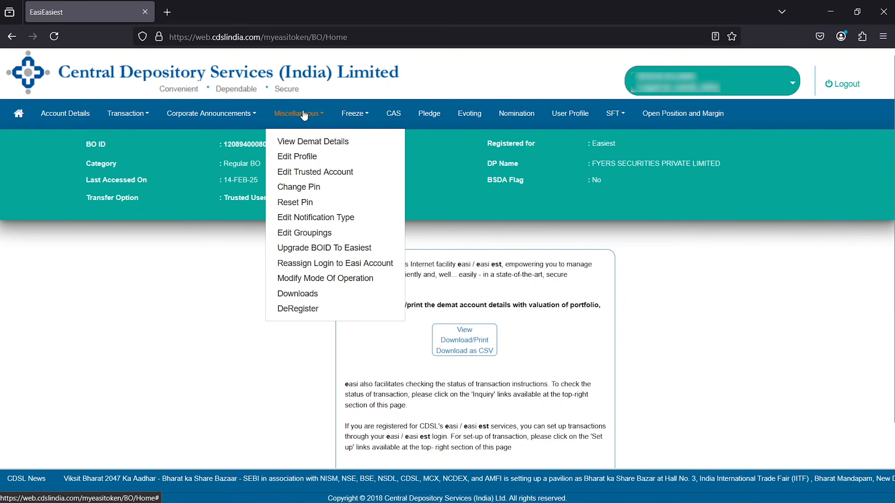
click(295, 207)
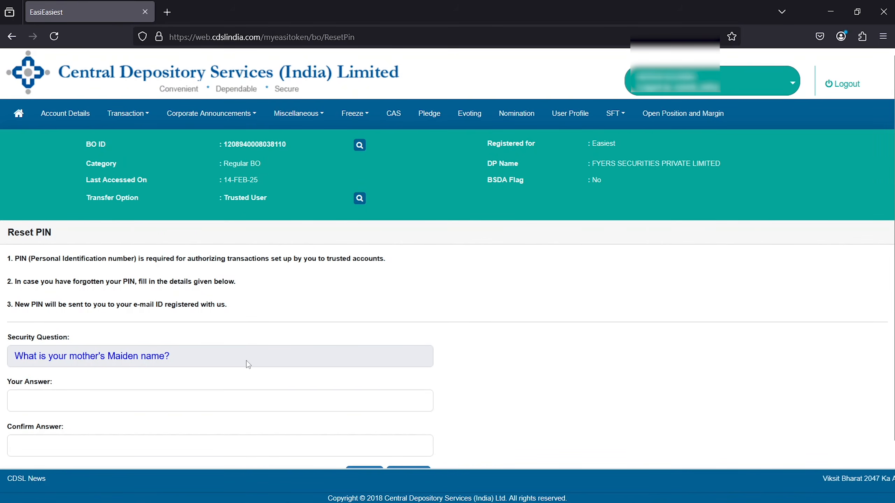
scroll(249, 365, down, 1)
click(230, 364)
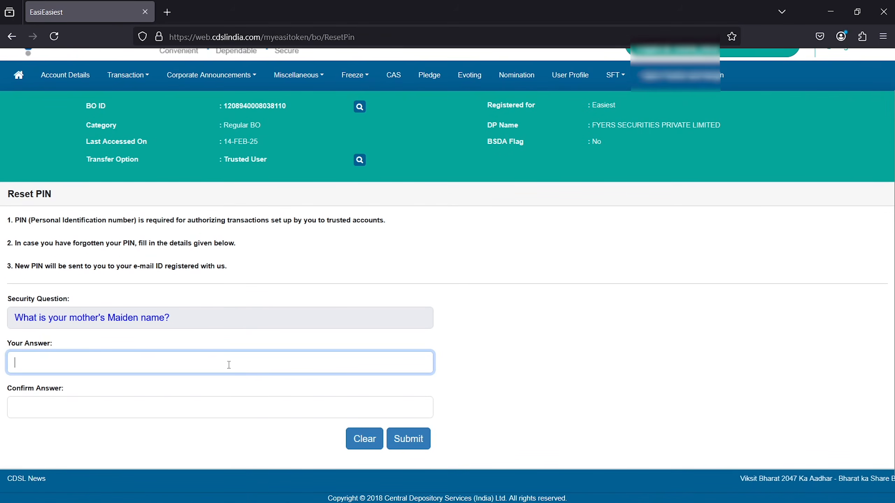
text(••)
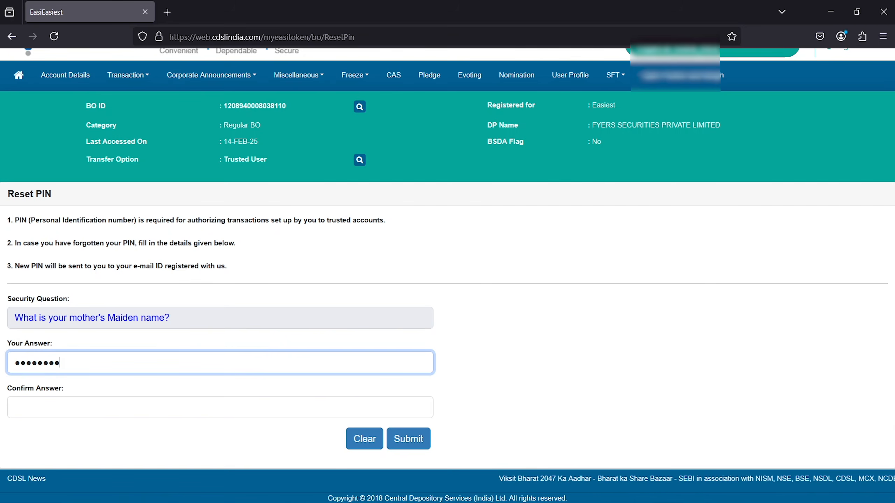
key(Tab)
text(••••••••••)
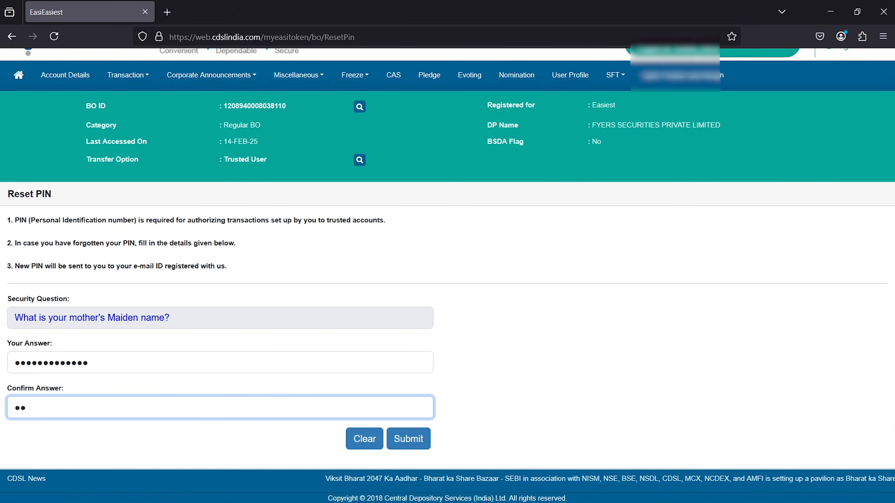
text(•••)
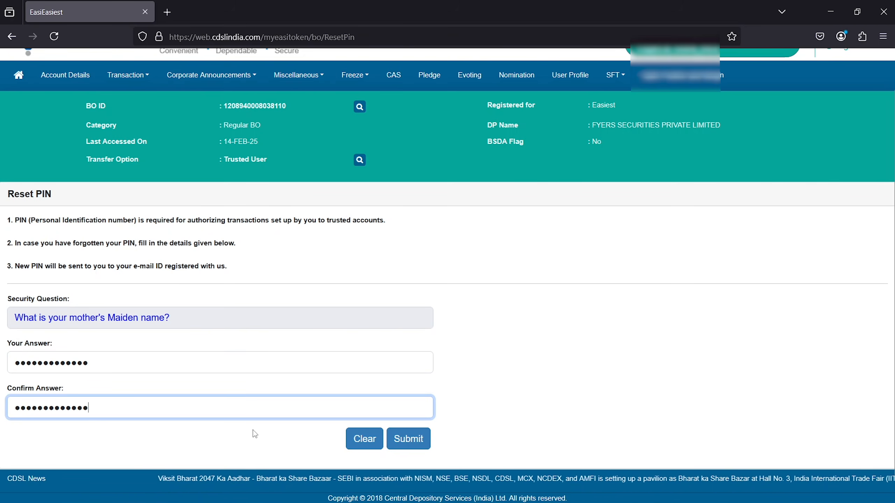
click(398, 439)
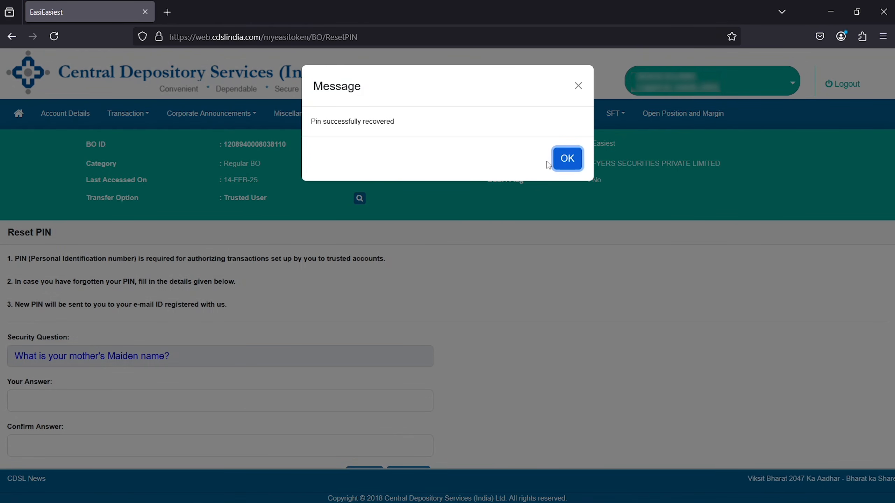
click(566, 159)
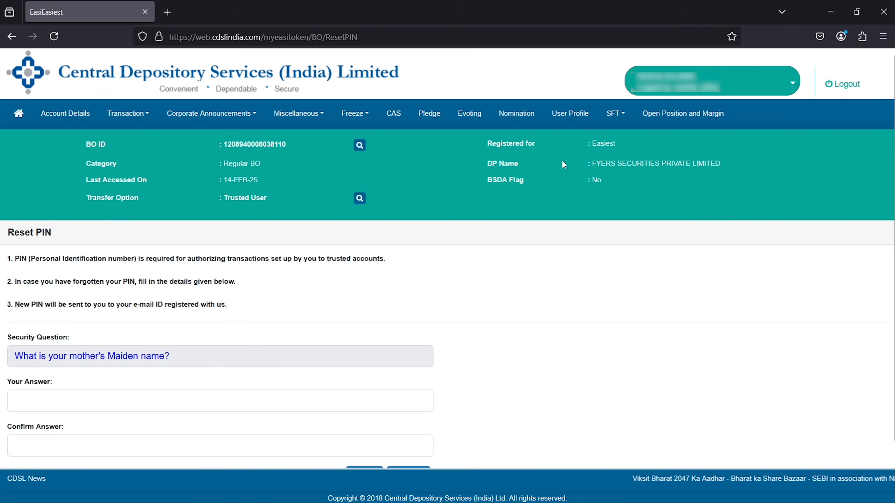
Step: On Miscellaneous > Change PIN, enter the new transaction PIN in both PIN fields
click(307, 114)
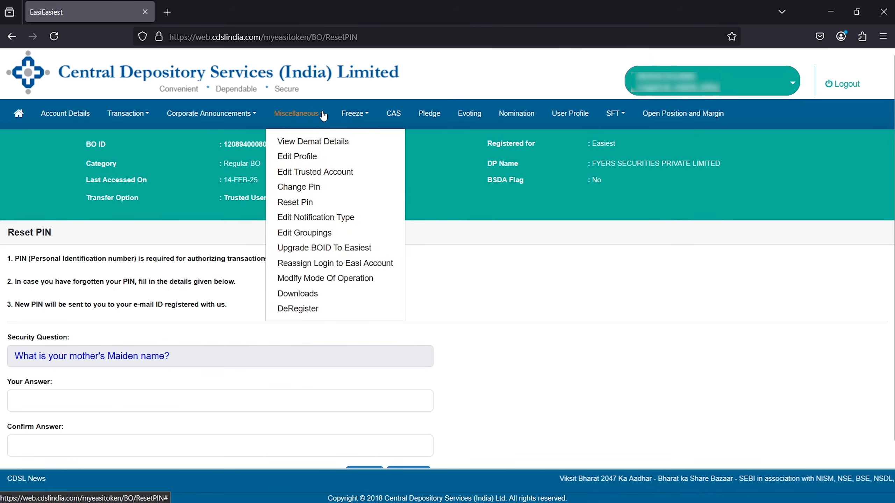
click(315, 187)
click(294, 298)
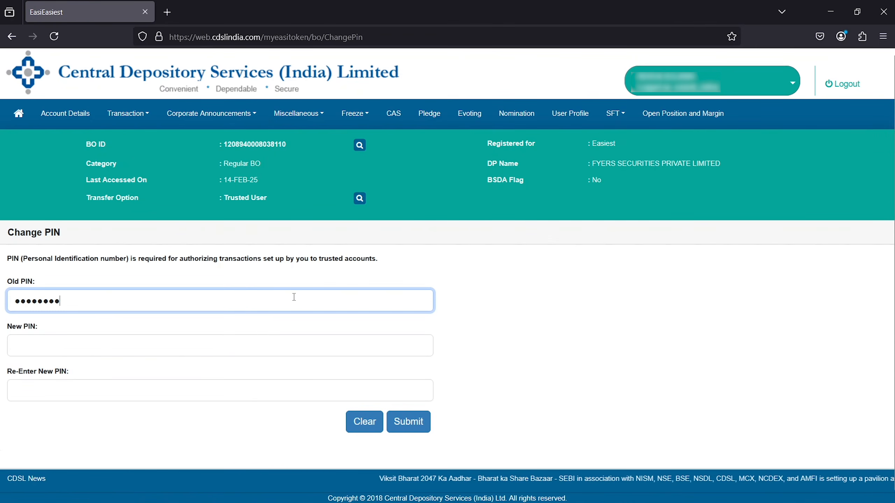
click(275, 354)
text(•••••)
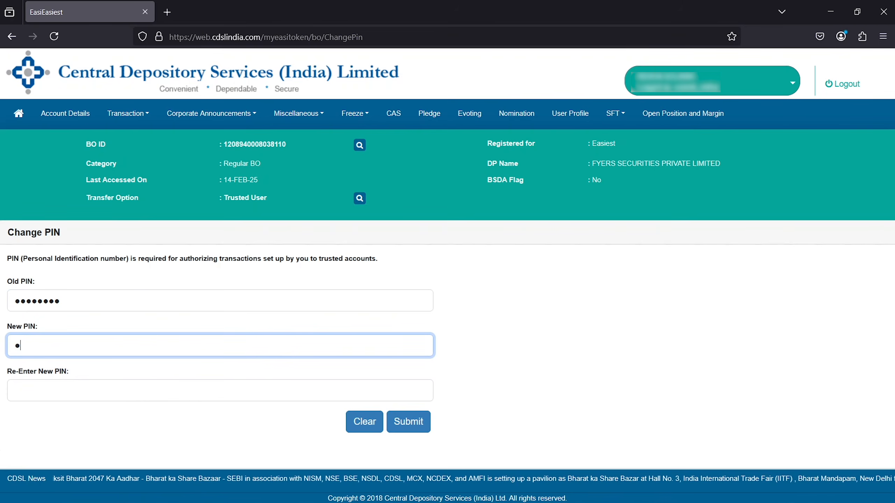
text(••)
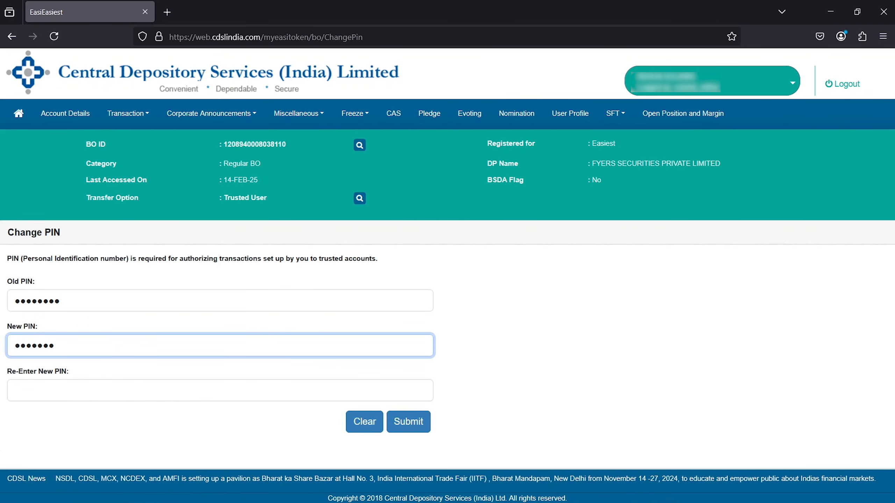
click(243, 390)
text(•••)
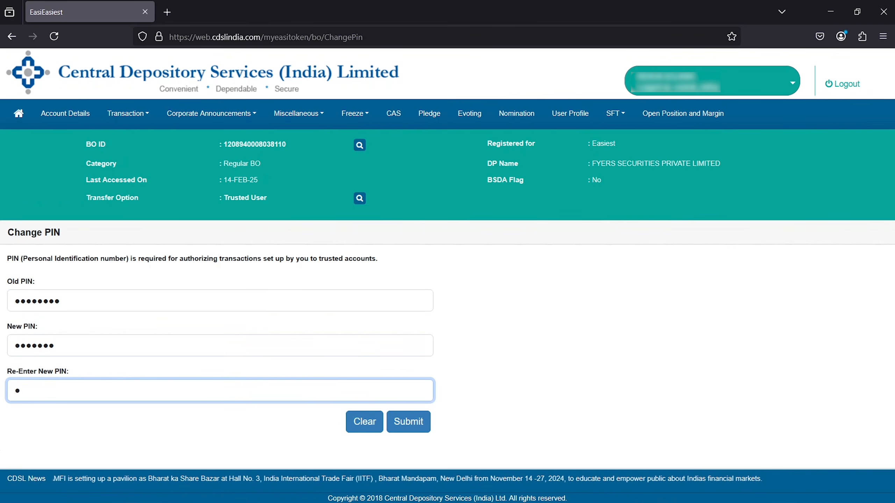
text(••••)
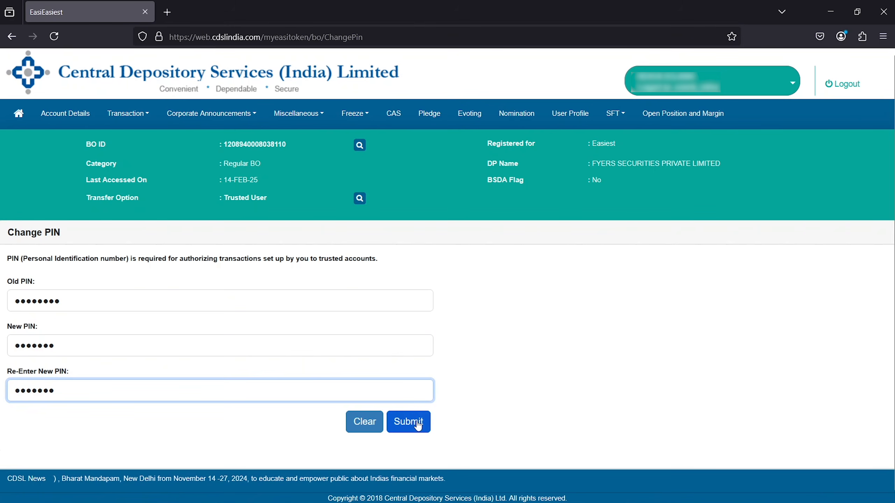
Step: Submit the PIN change, dismiss the success message, and return to Account Details
click(418, 426)
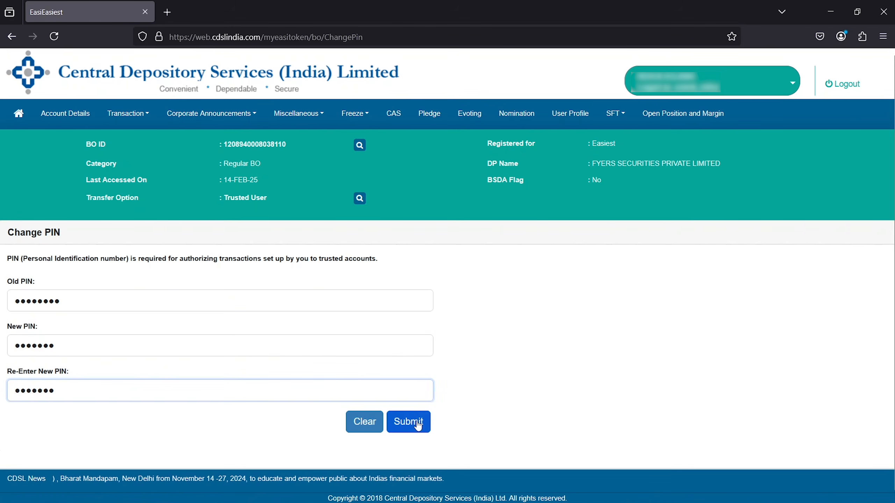
click(417, 425)
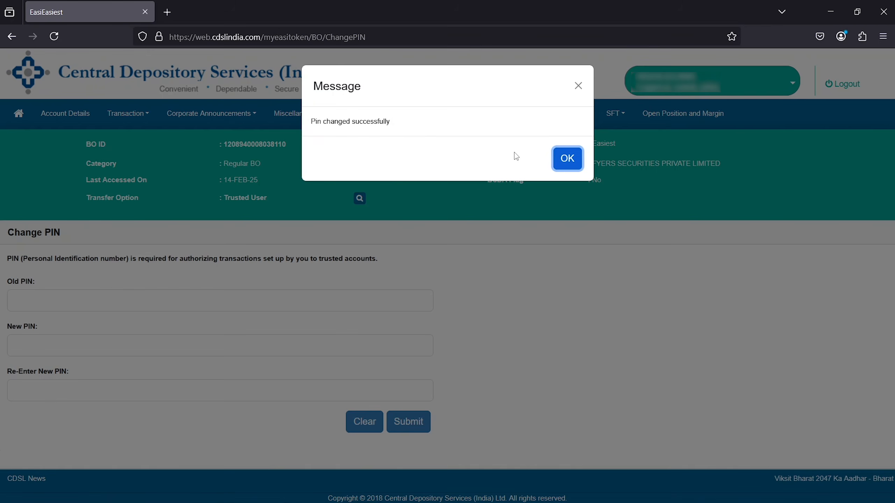
click(560, 161)
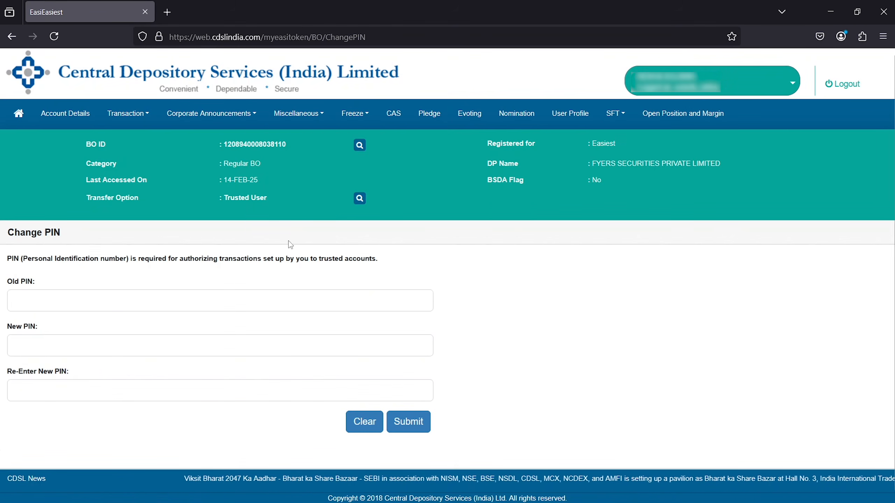
click(79, 124)
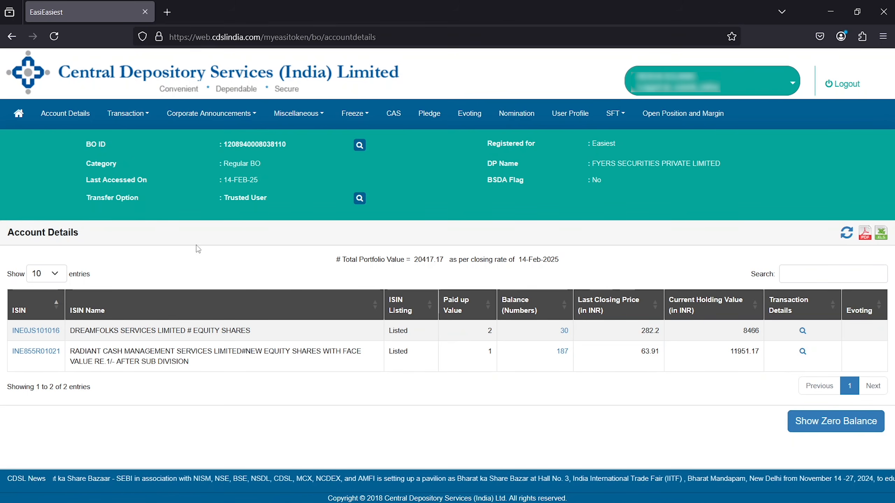
Step: Under Transaction > BO Linking Setup, enter the buyer's BO ID and PAN, submit, and dismiss confirmation
click(123, 123)
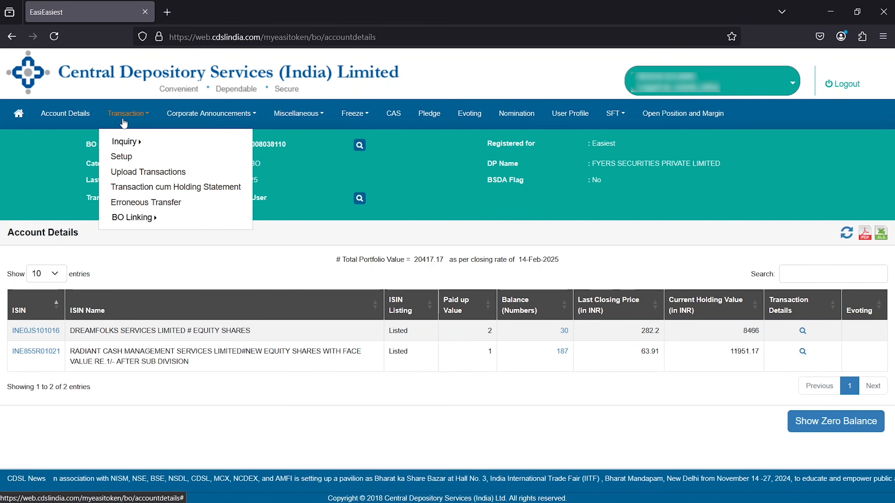
mouse_move(140, 223)
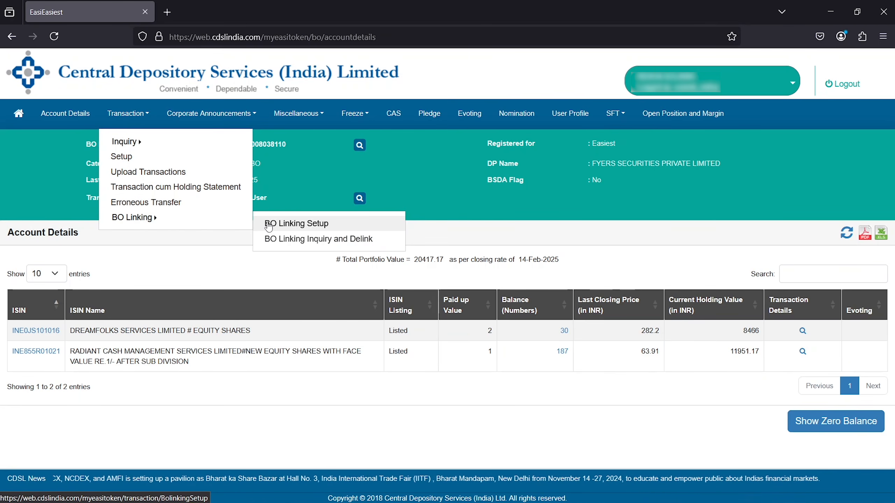
click(300, 229)
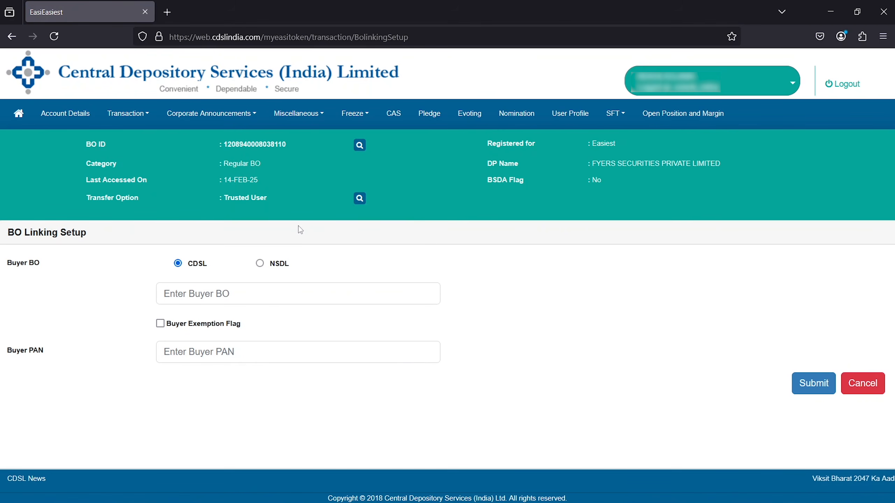
click(279, 291)
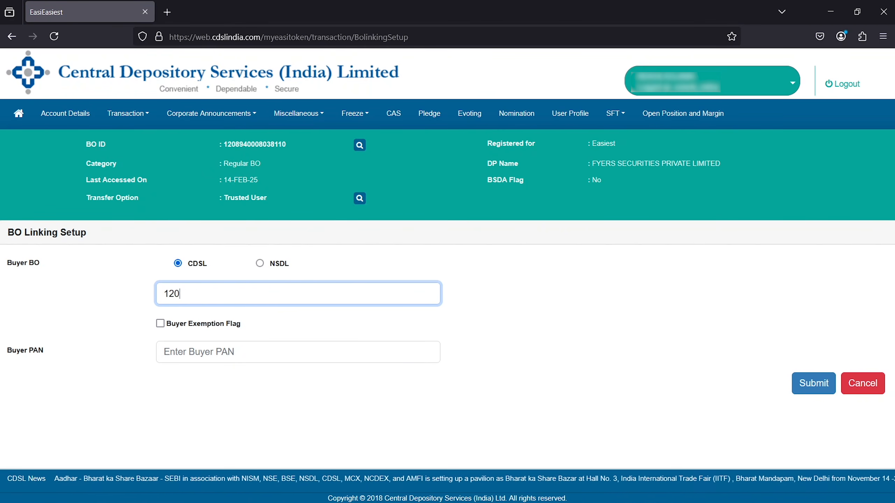
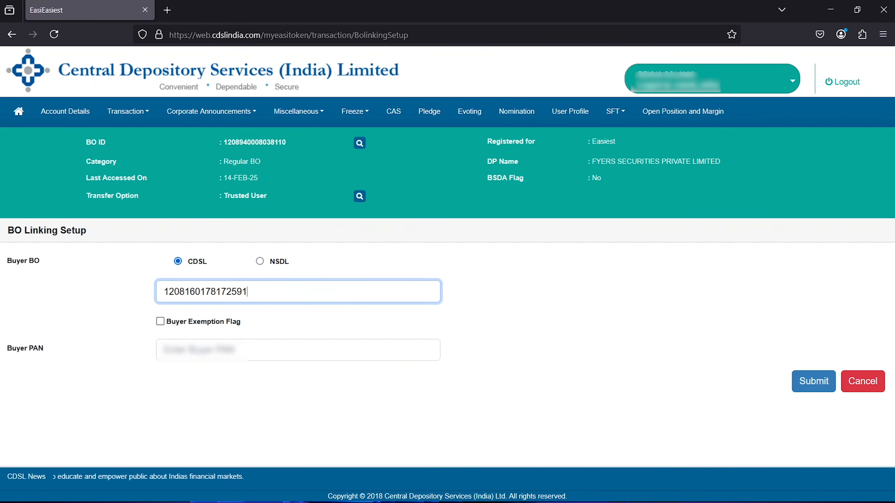
click(274, 345)
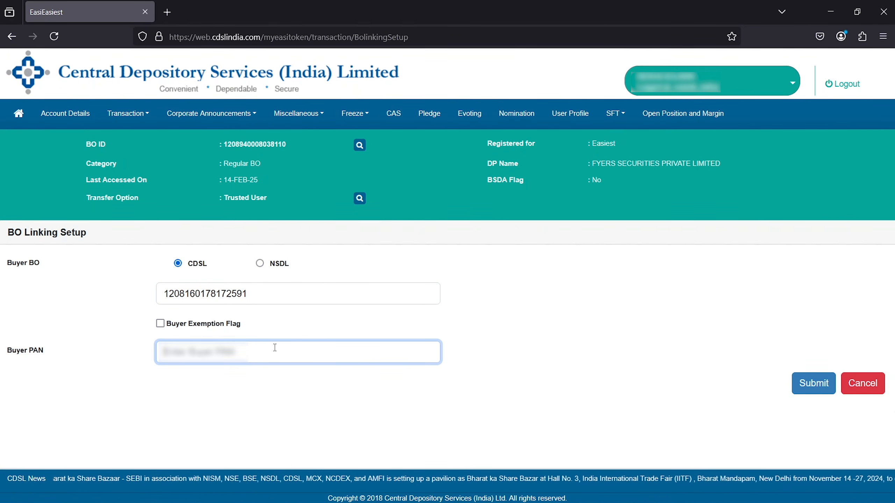
text(•••••••)
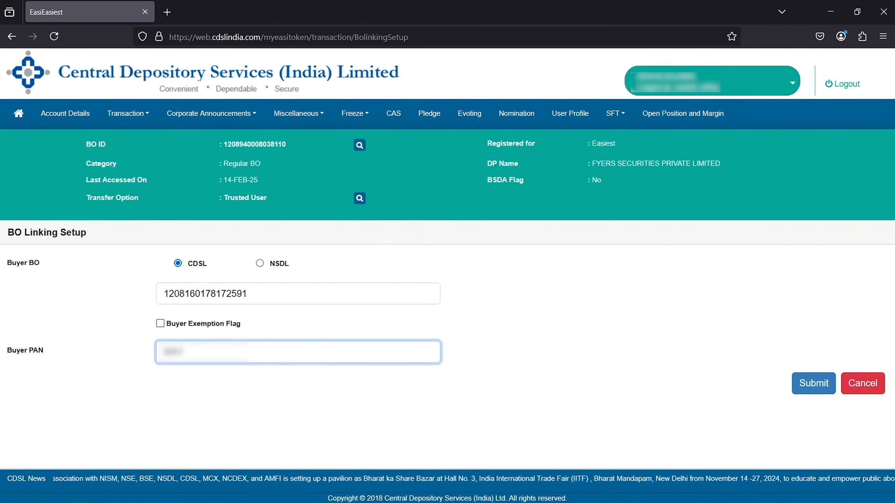
text(•••)
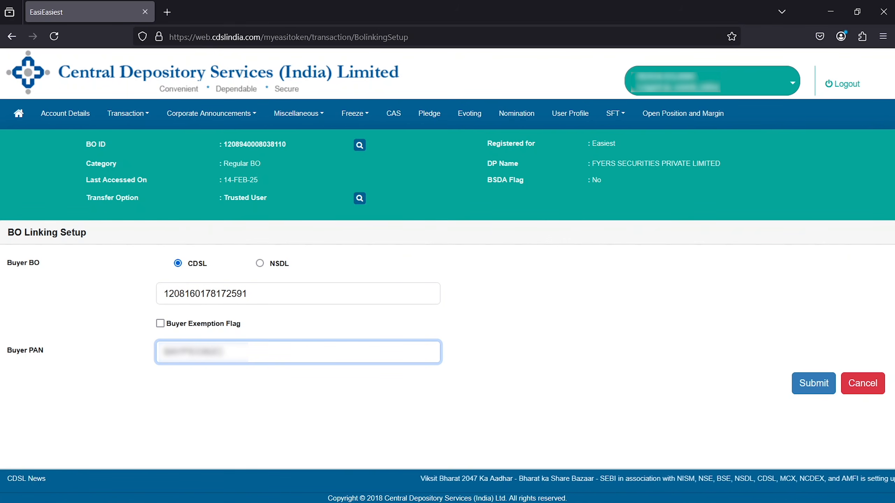
click(810, 386)
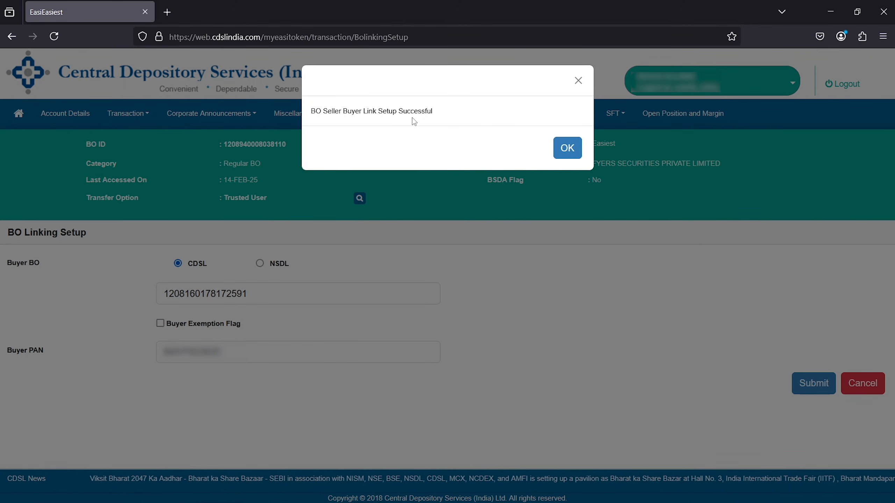
click(567, 148)
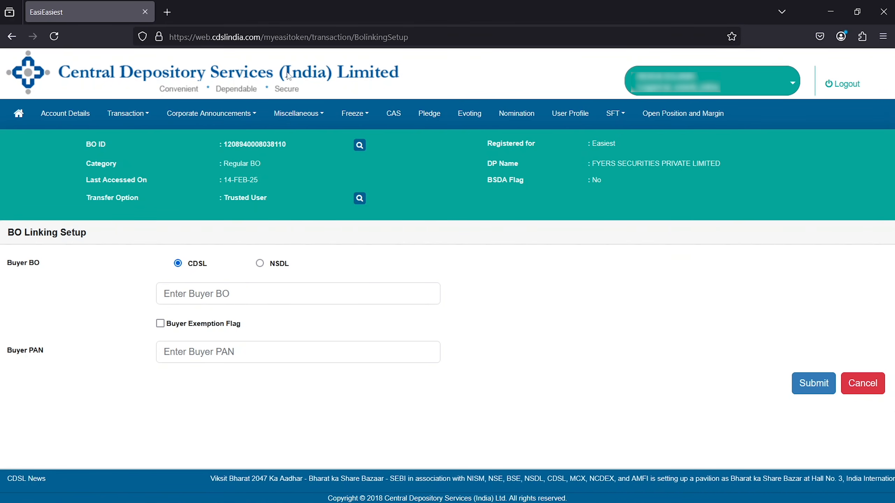
Step: Review the BO Linking Inquiry page, then open the OTP.aspx link from CDSL's verification email
click(152, 125)
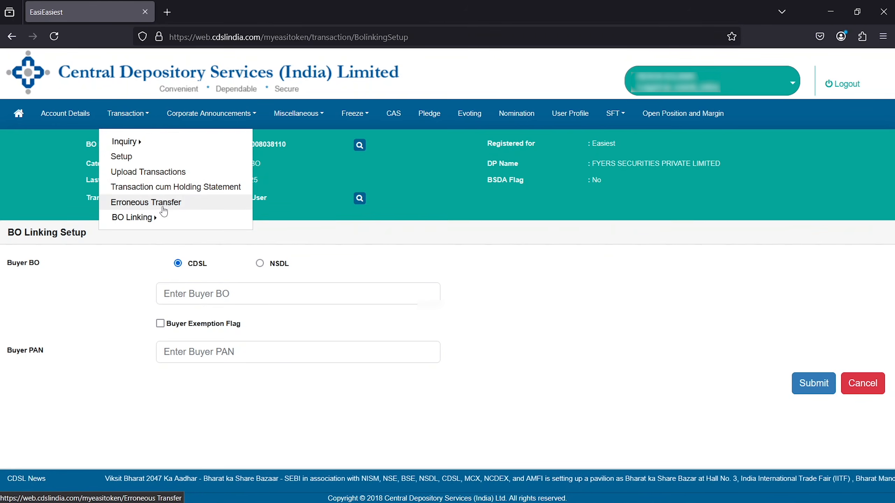
mouse_move(163, 220)
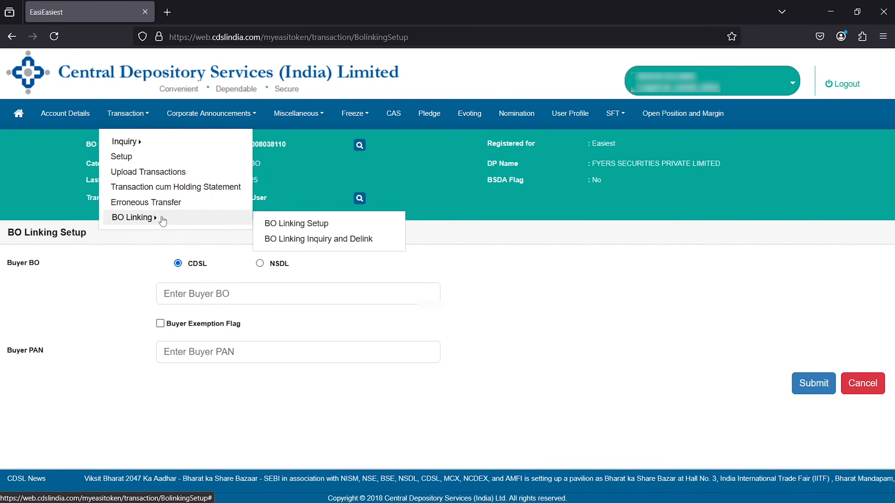
click(276, 240)
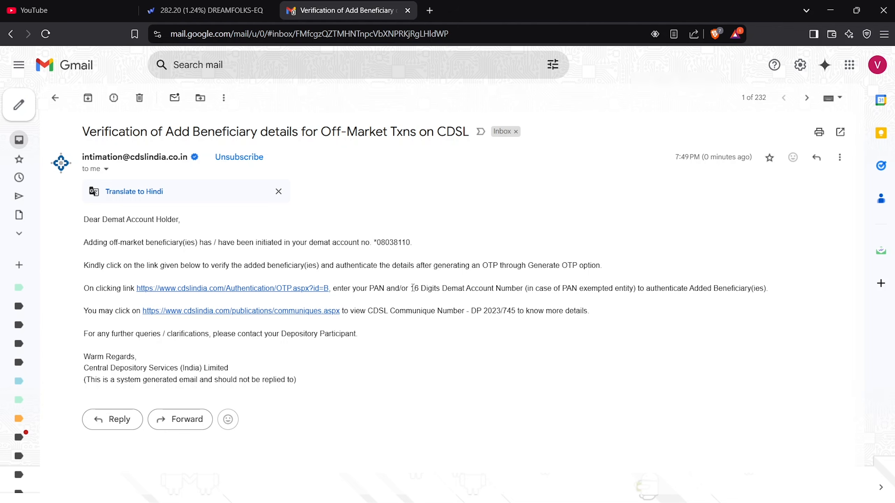
click(308, 289)
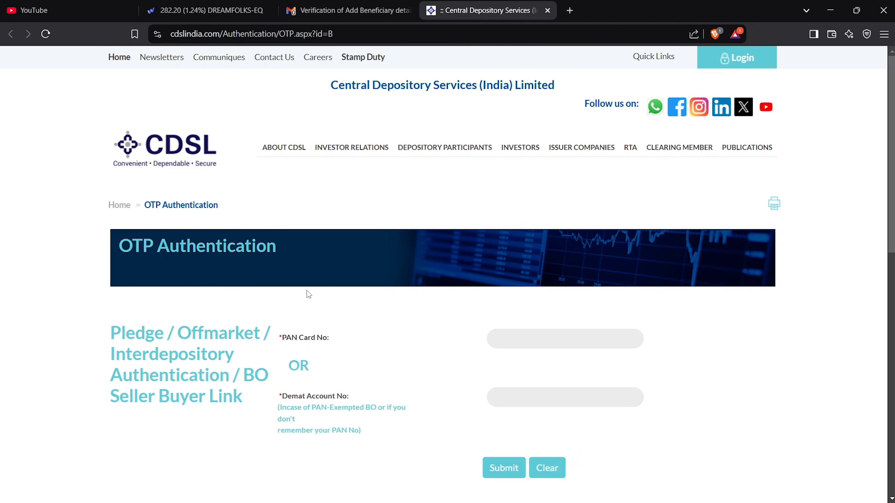
Step: Submit the seller's demat account number for authentication and request an OTP for the link
scroll(514, 312, down, 3)
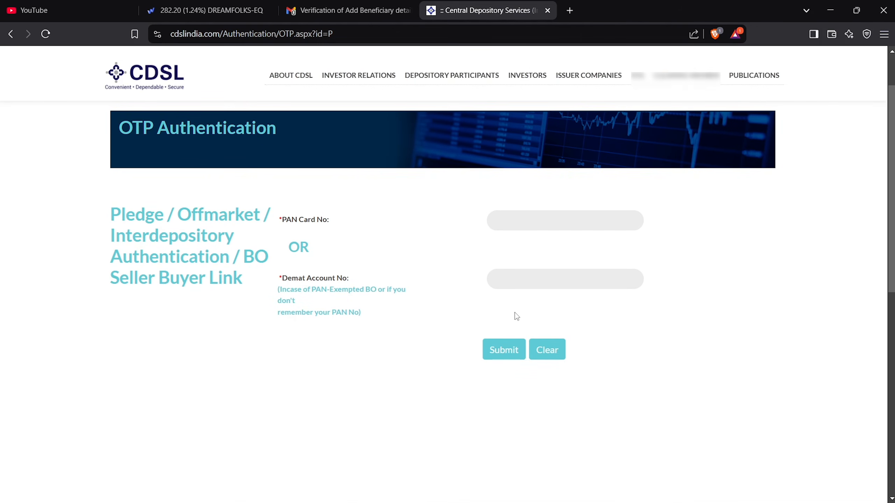
click(524, 274)
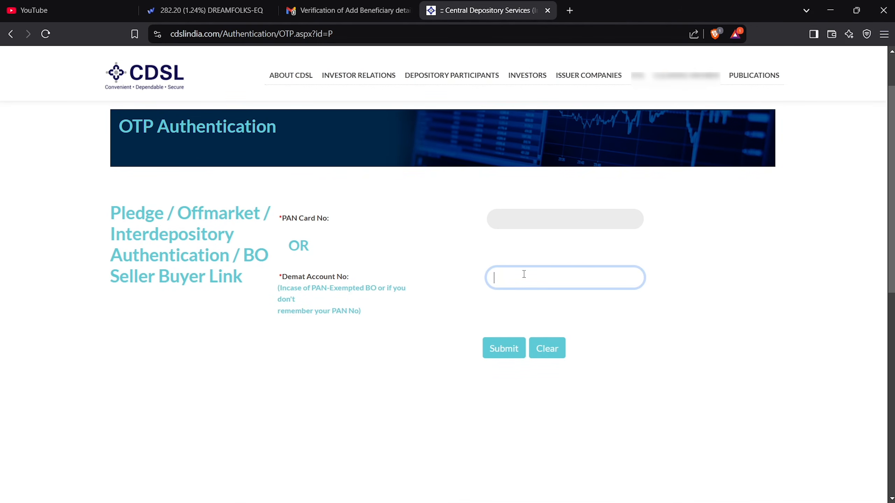
click(500, 347)
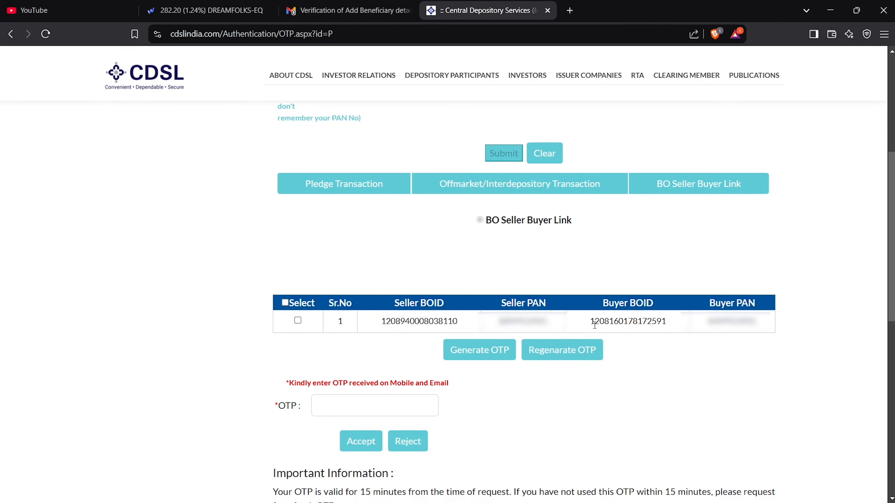
click(508, 353)
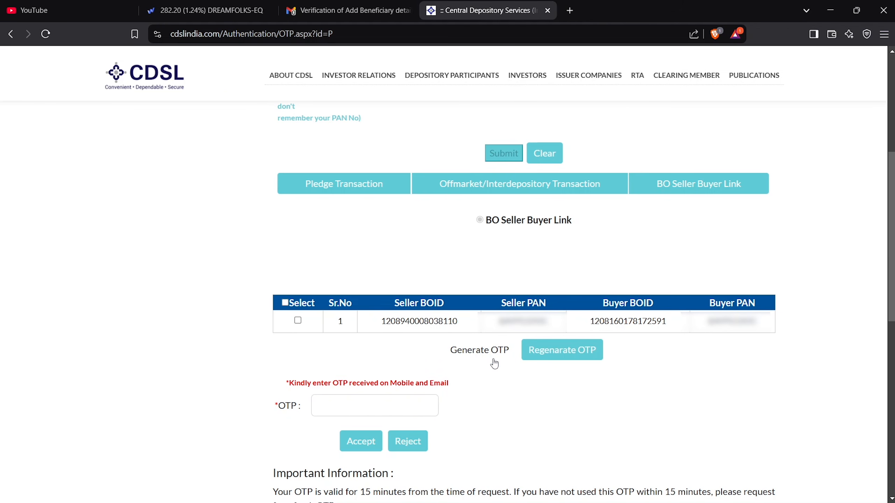
click(494, 361)
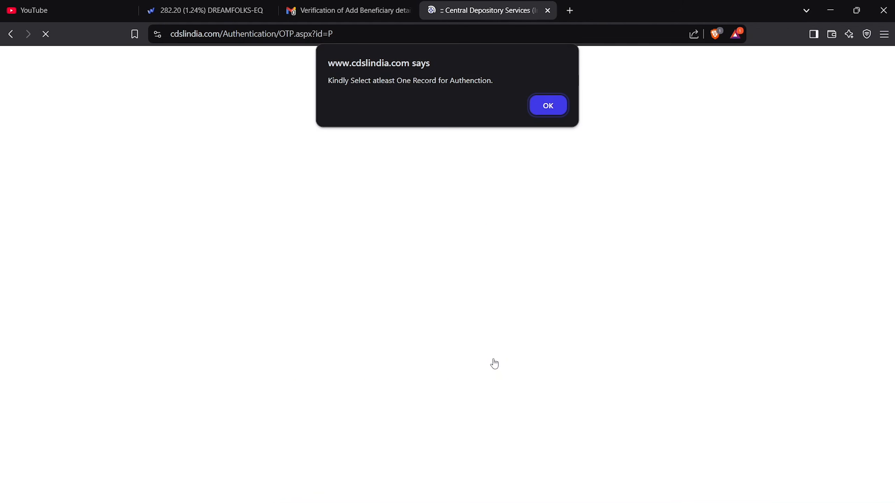
click(548, 110)
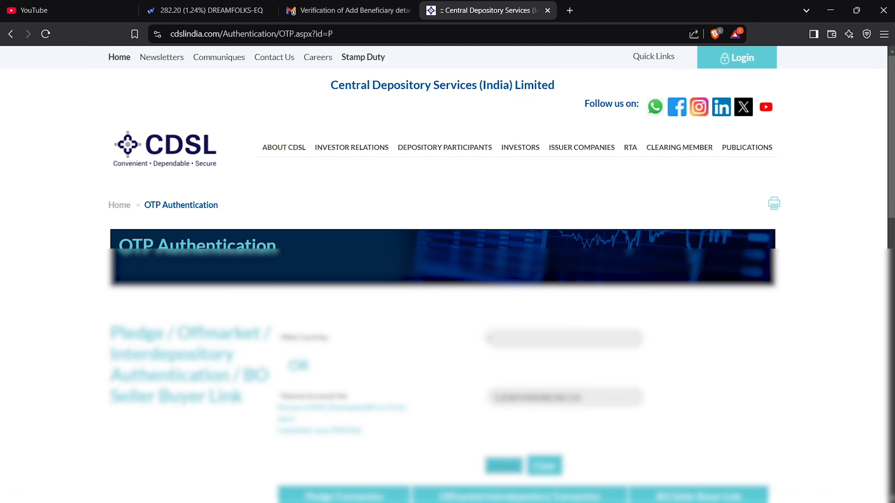
Step: Tick the seller–buyer link row, enter a freshly sent OTP, and accept it with consent
scroll(488, 347, down, 2)
scroll(487, 347, down, 4)
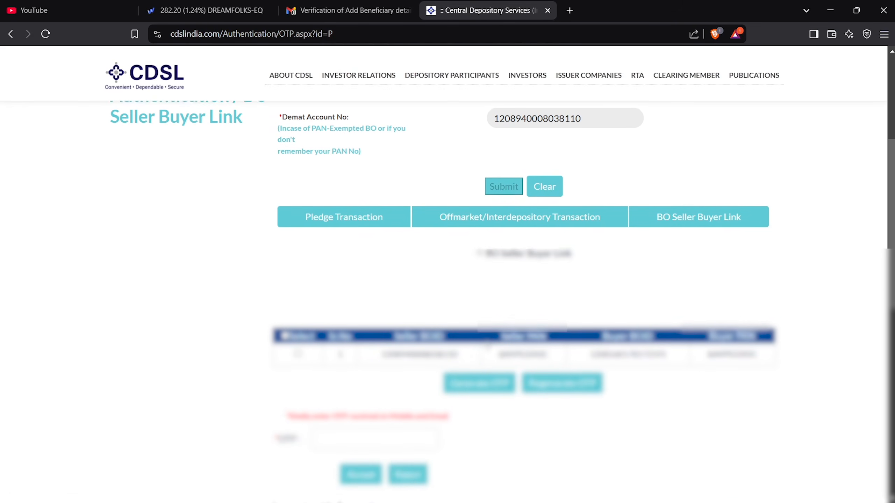
click(299, 340)
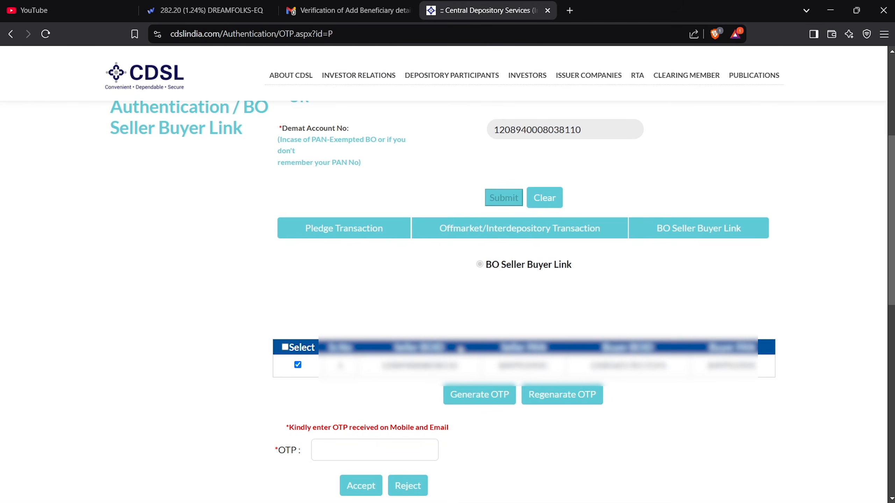
click(474, 364)
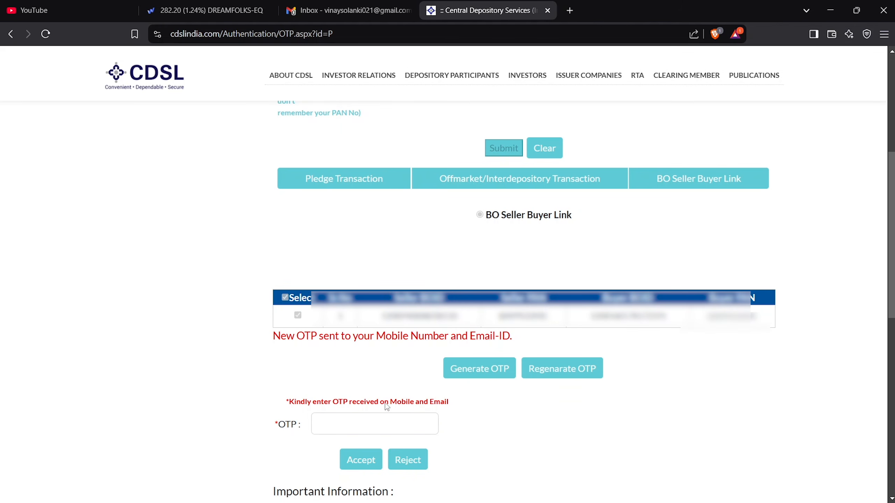
click(372, 424)
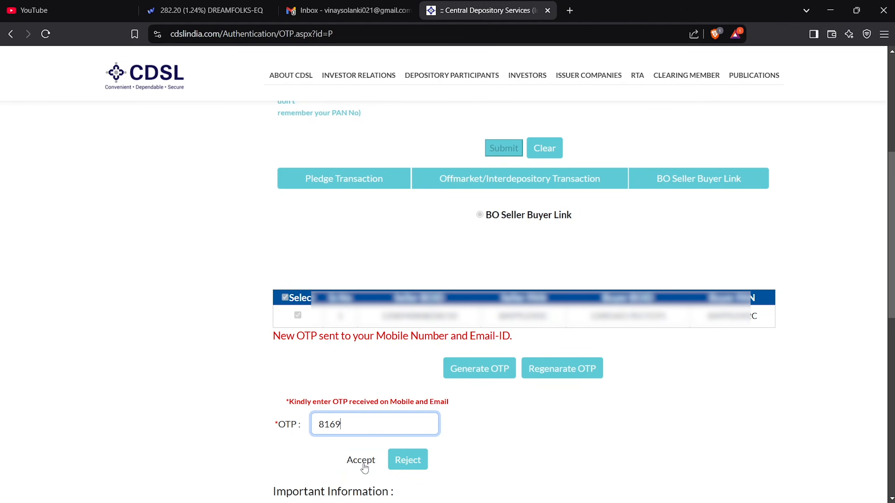
scroll(363, 466, down, 2)
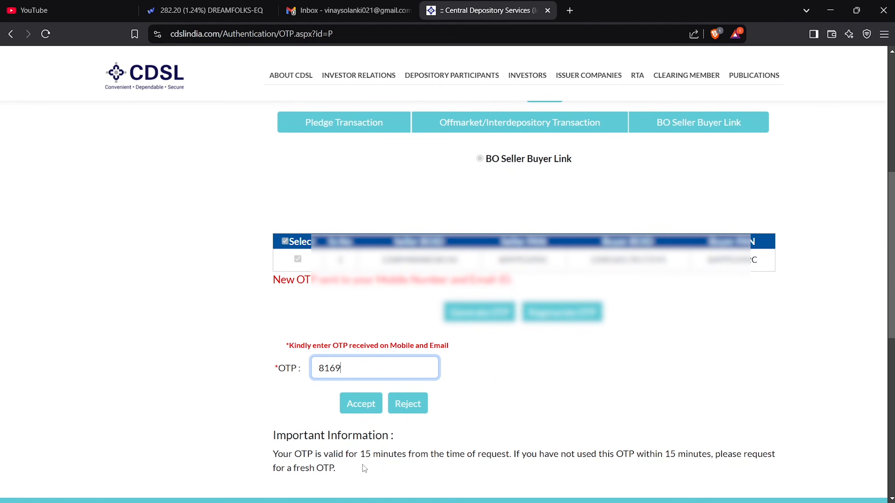
click(362, 407)
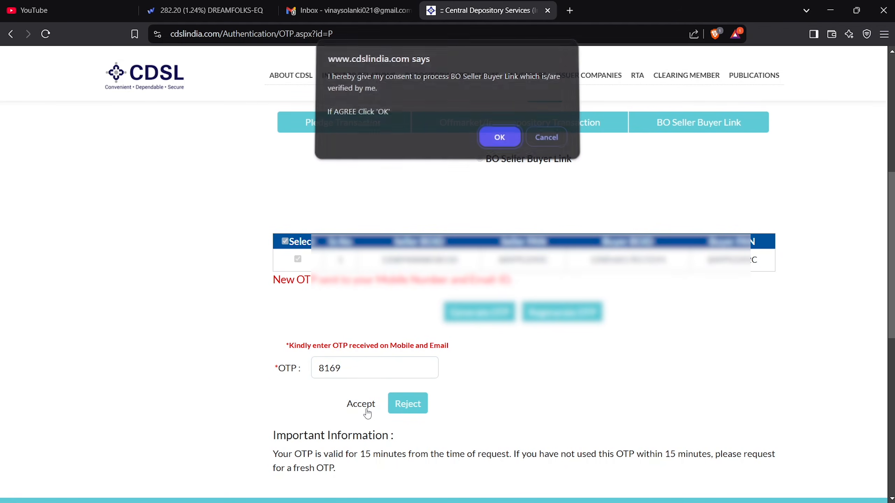
click(492, 148)
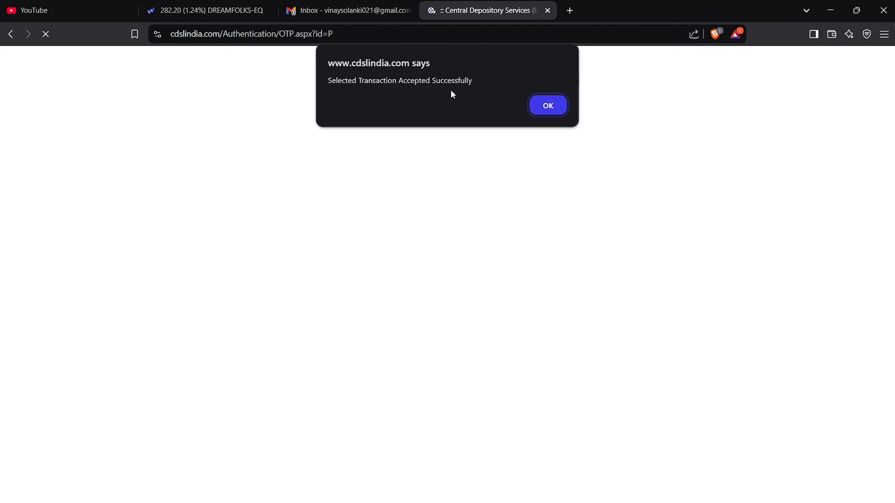
Step: Confirm the buyer's link shows VERIFIED in BO Linking Inquiry and select the buyer's BO ID
click(547, 106)
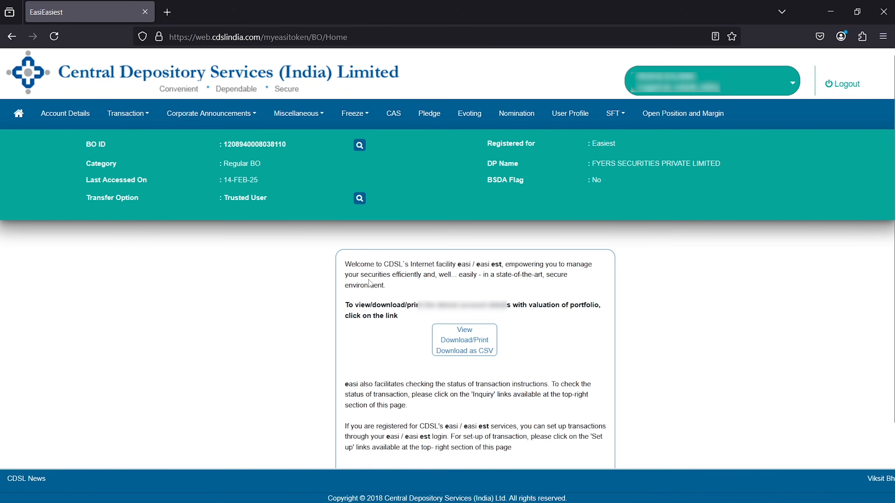
click(146, 121)
mouse_move(140, 222)
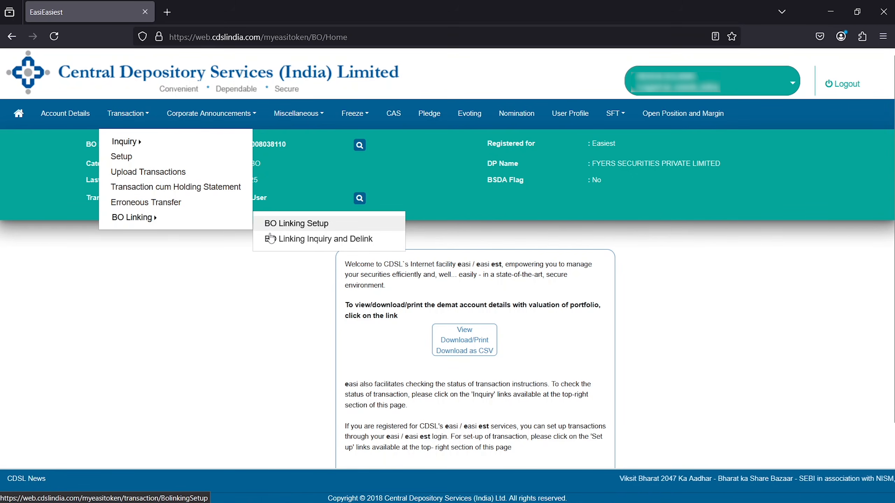
click(271, 239)
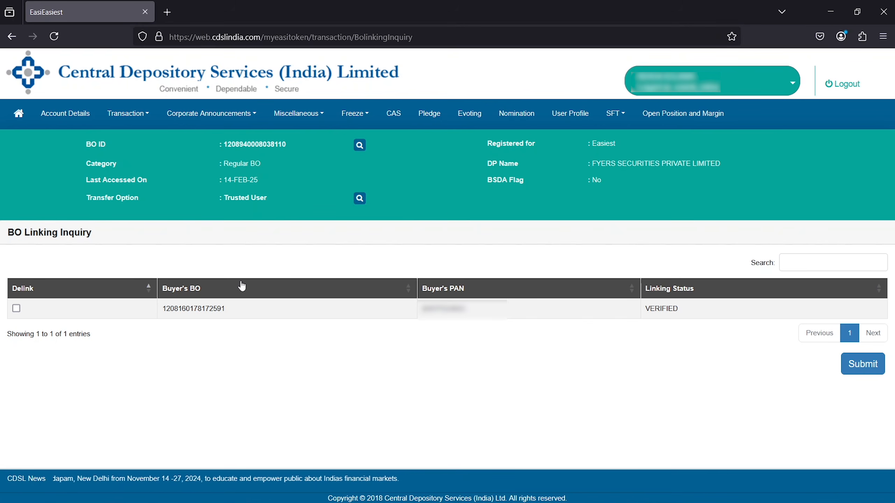
drag(227, 308, 162, 311)
key(ctrl+c)
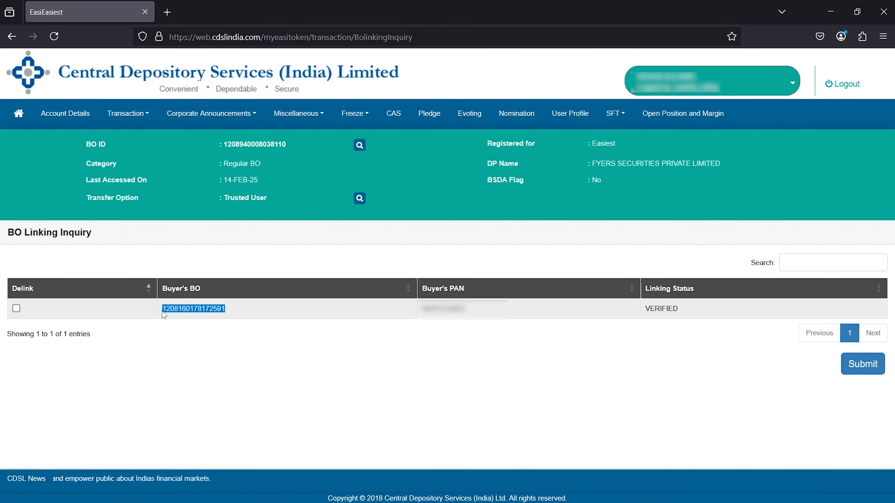
click(294, 113)
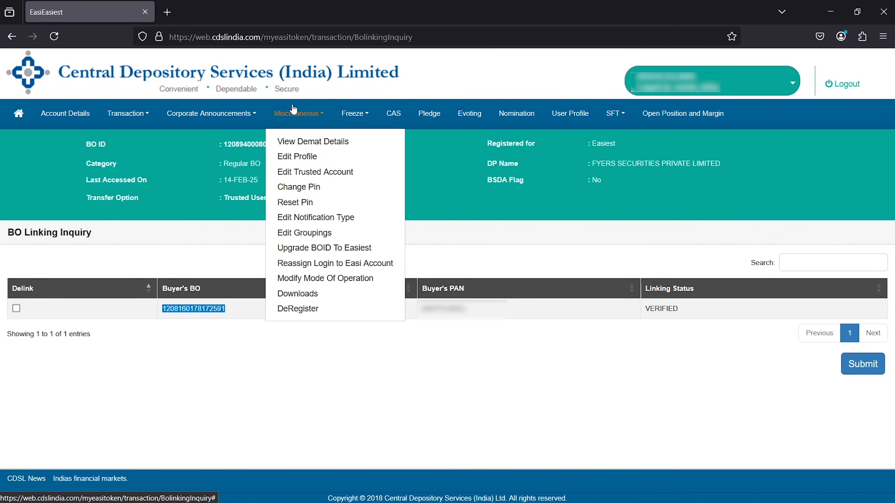
Step: Paste the buyer's BO ID into a new trusted account entry and submit it
click(285, 172)
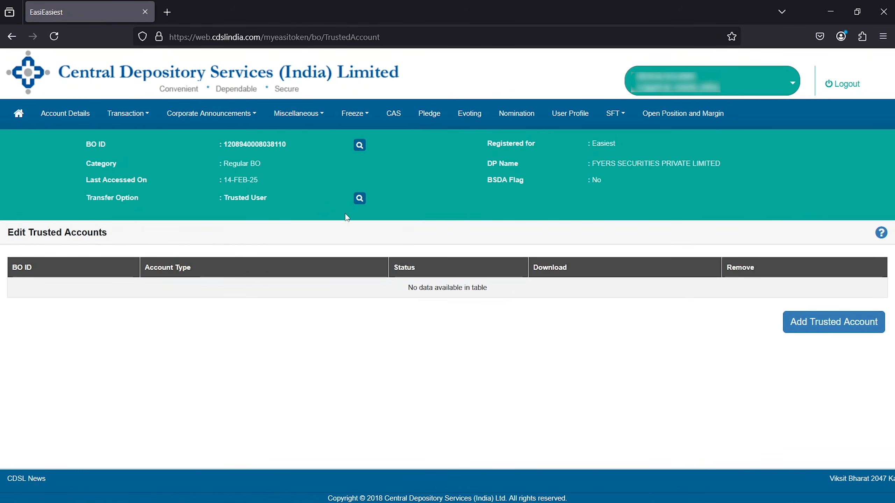
click(794, 331)
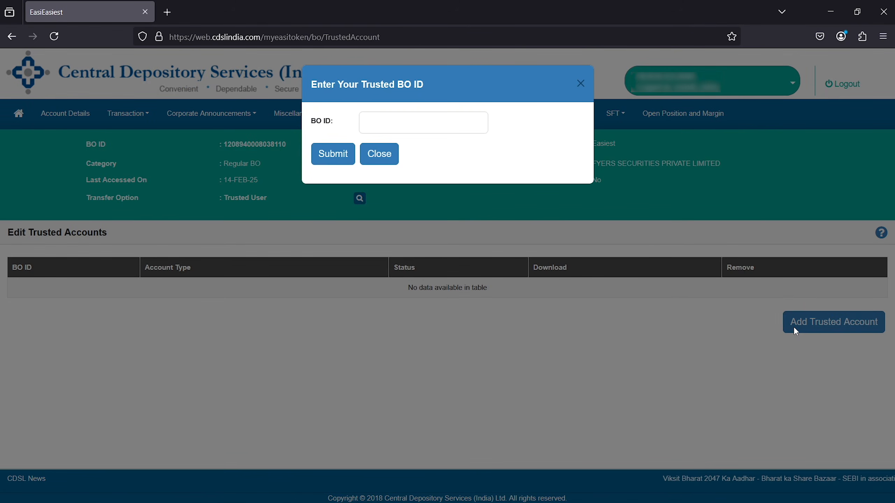
click(472, 128)
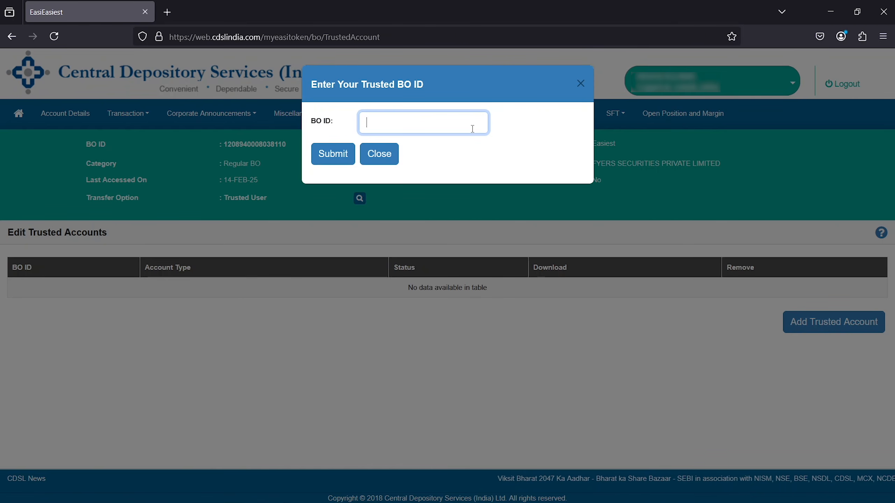
key(ctrl+v)
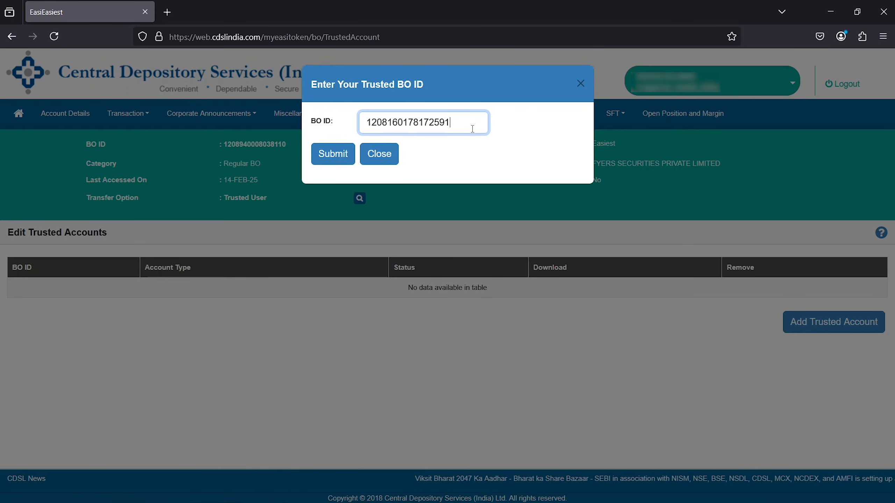
click(331, 159)
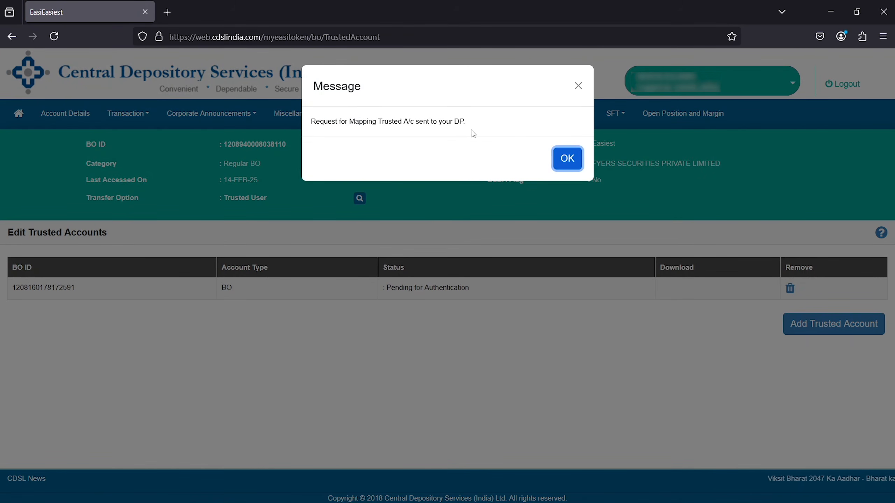
click(564, 164)
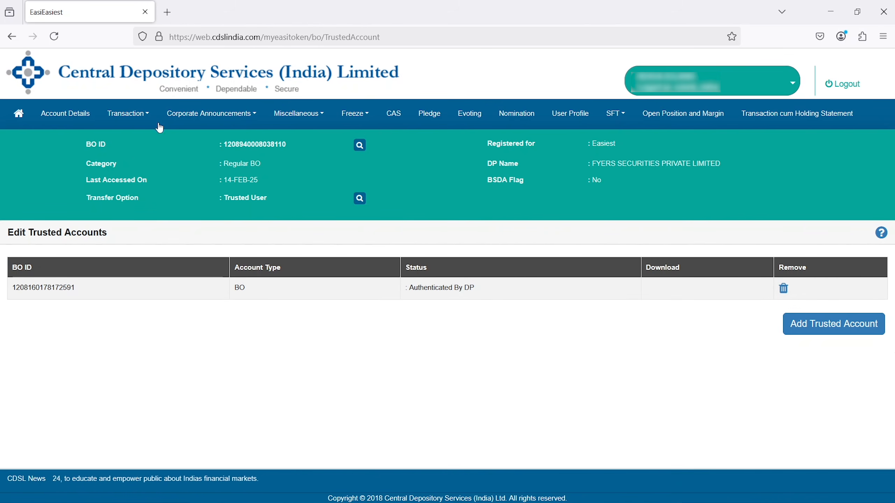
Step: Go to Transaction > Setup and dismiss the OTP guidance notice
click(147, 120)
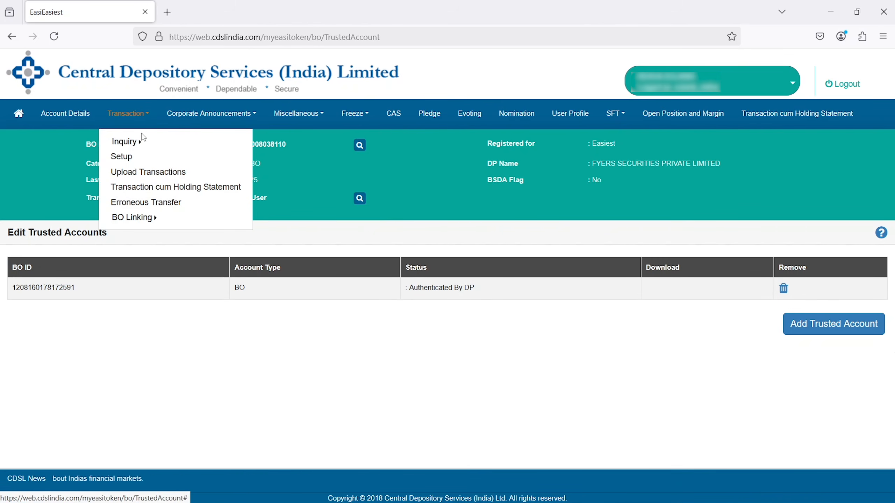
click(135, 155)
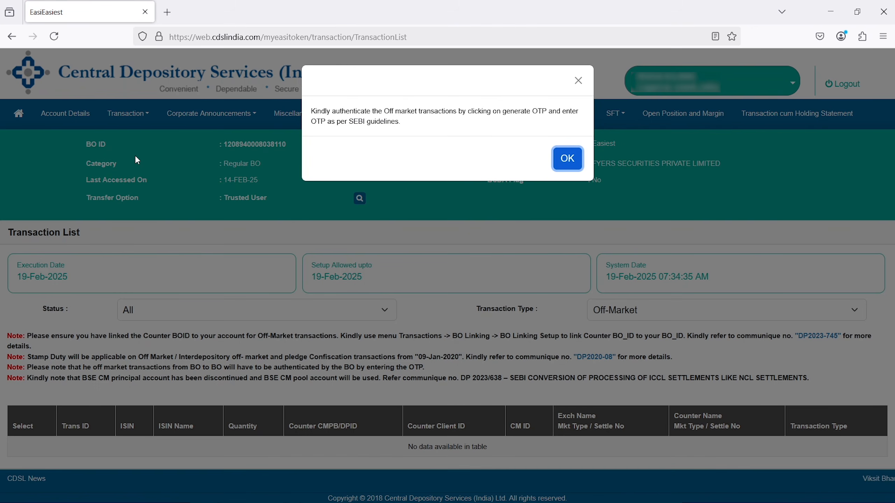
click(559, 165)
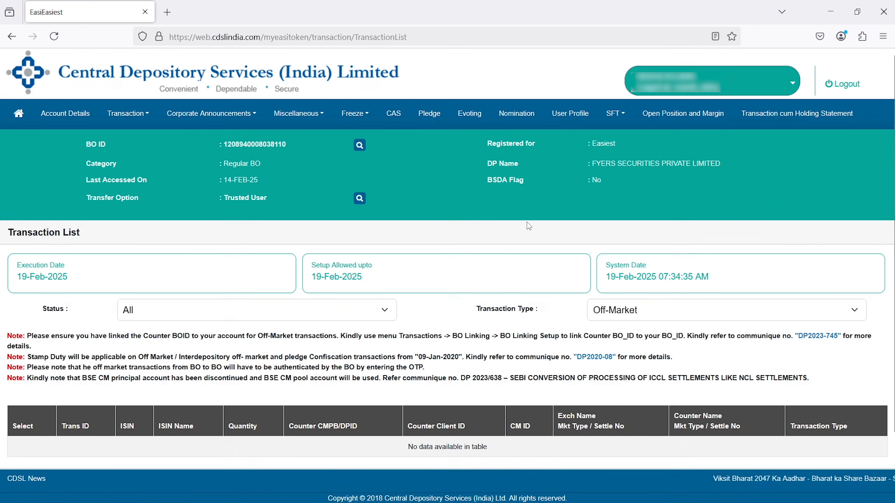
scroll(496, 298, down, 2)
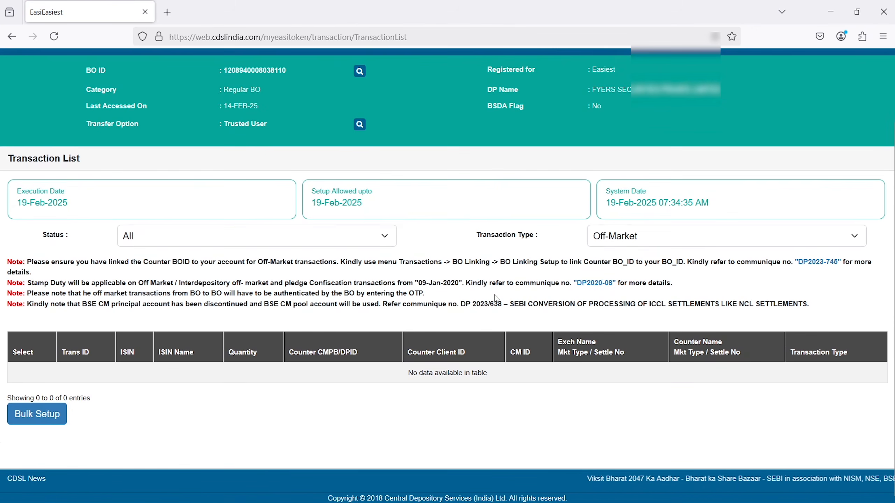
Step: Start a bulk setup and set the execution date to 21-Feb-2025
click(55, 428)
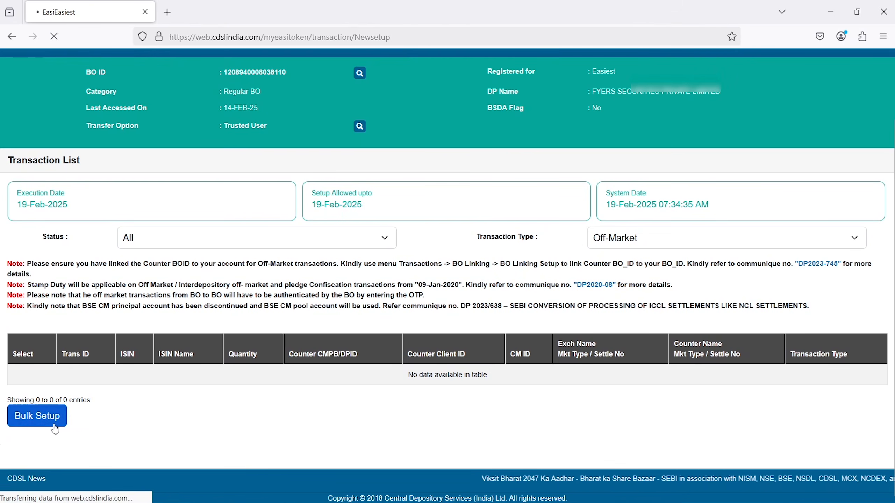
scroll(55, 424, down, 3)
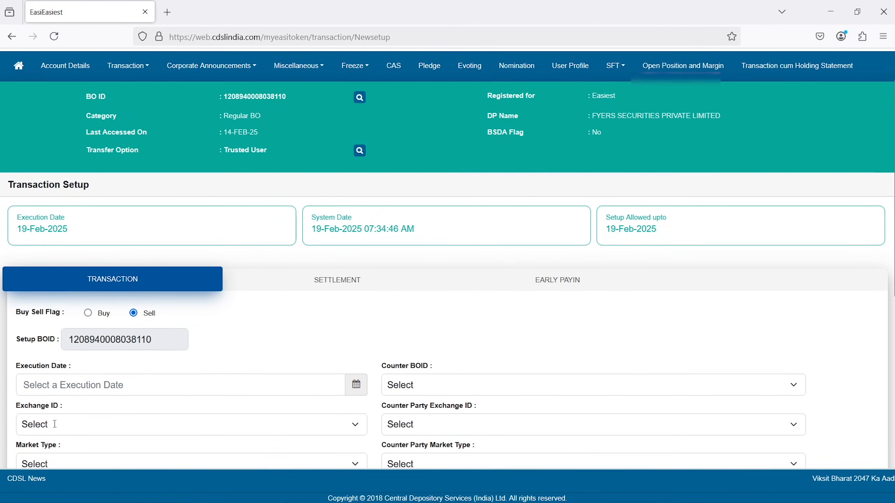
scroll(56, 423, down, 1)
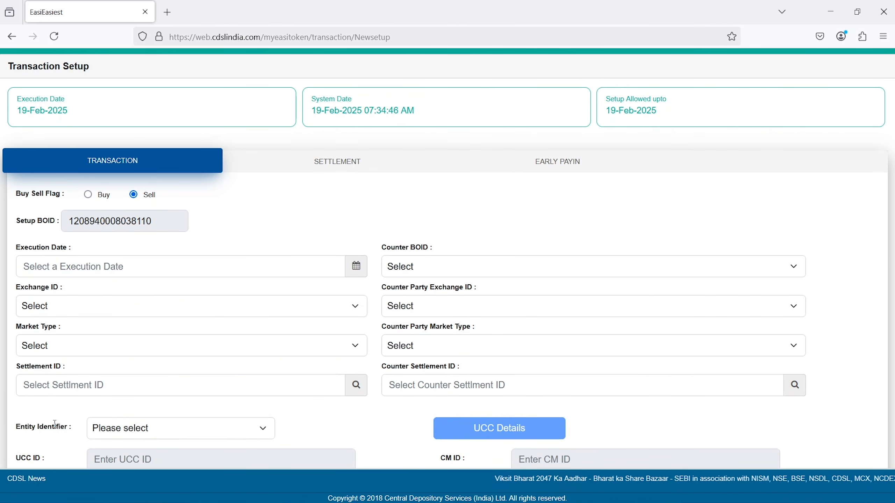
scroll(55, 424, down, 1)
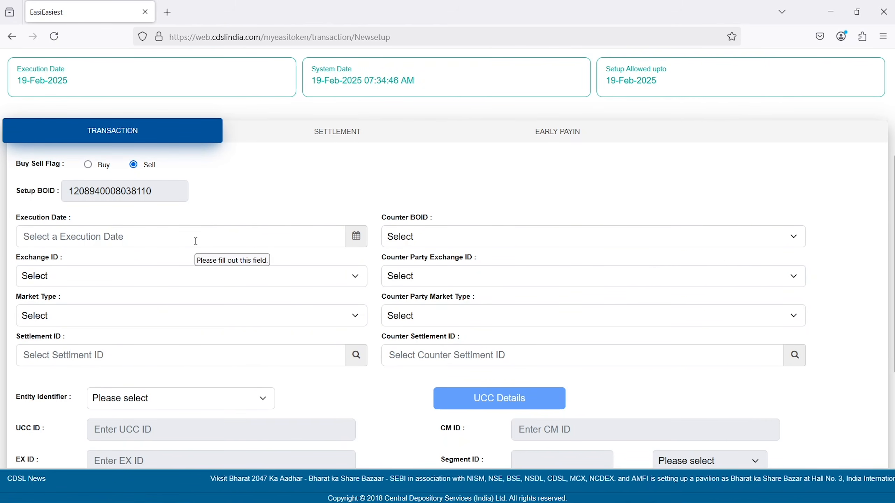
click(355, 242)
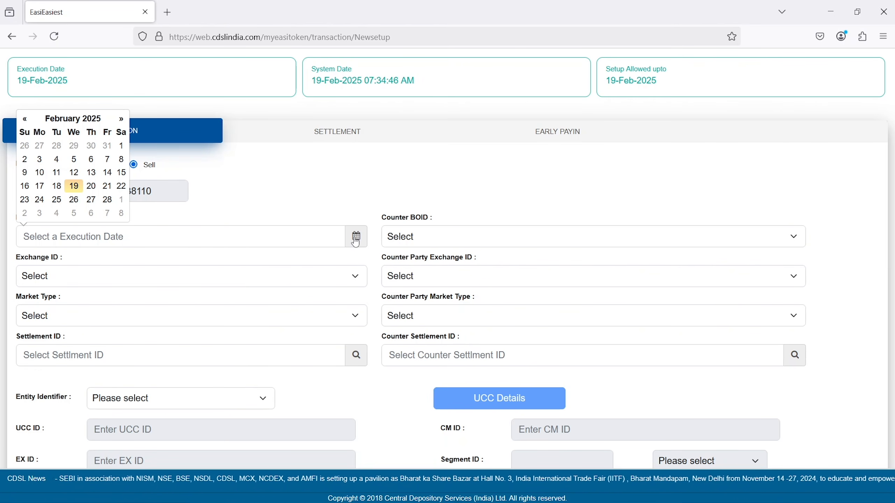
click(107, 186)
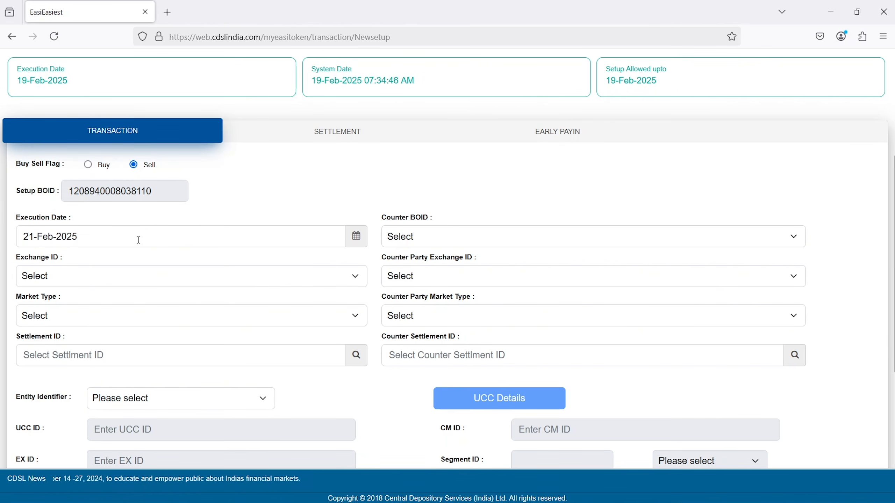
Step: Choose the buyer's receiving account as Counter BOID and set Entity Identifier to NA
click(414, 243)
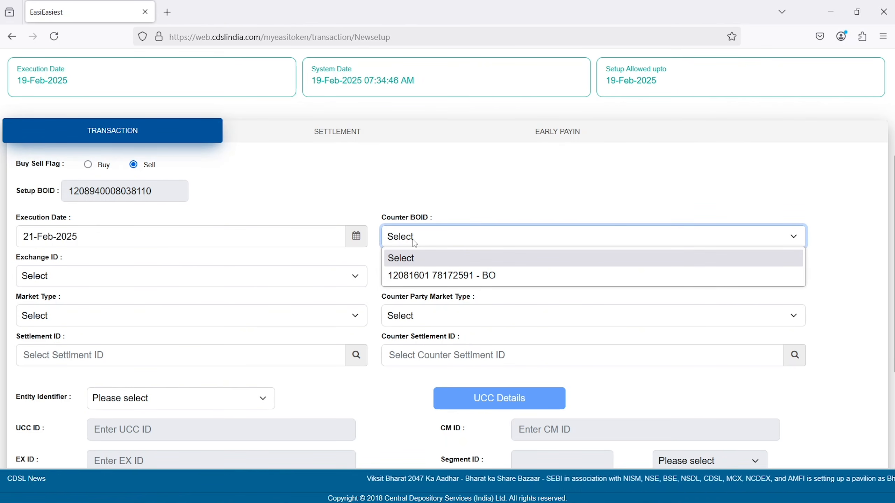
click(416, 275)
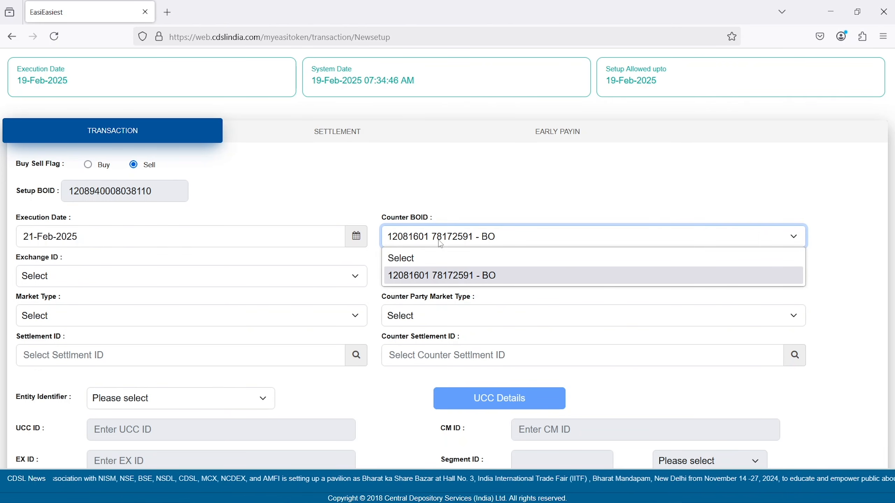
click(438, 240)
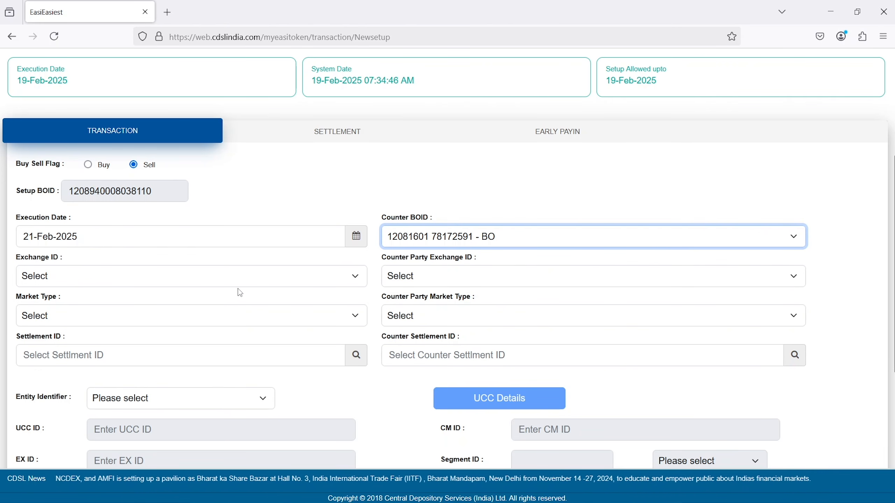
scroll(264, 291, down, 2)
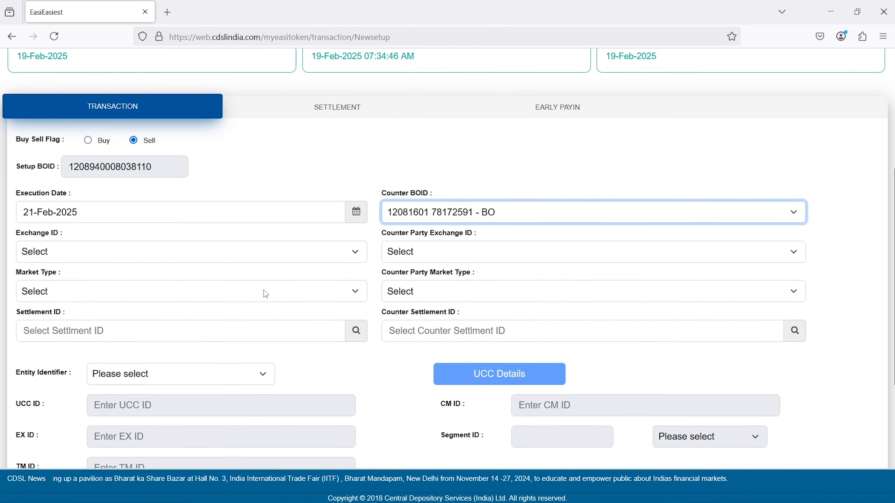
scroll(263, 290, down, 1)
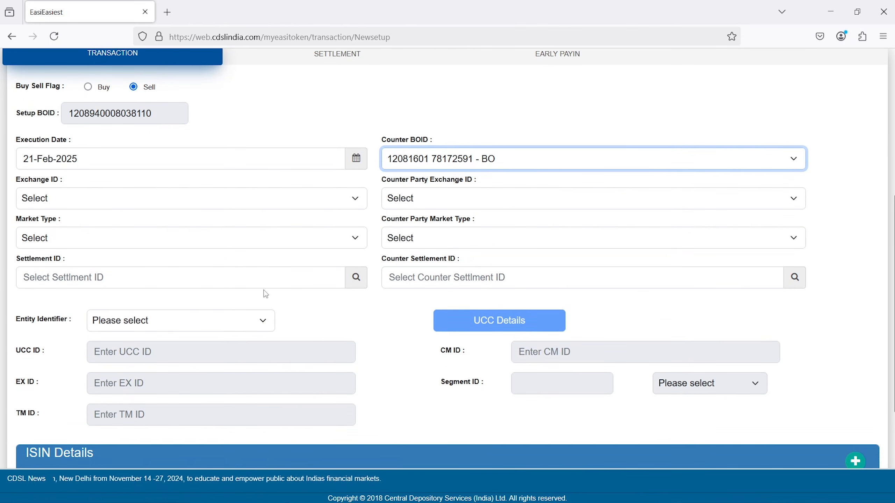
scroll(263, 290, down, 1)
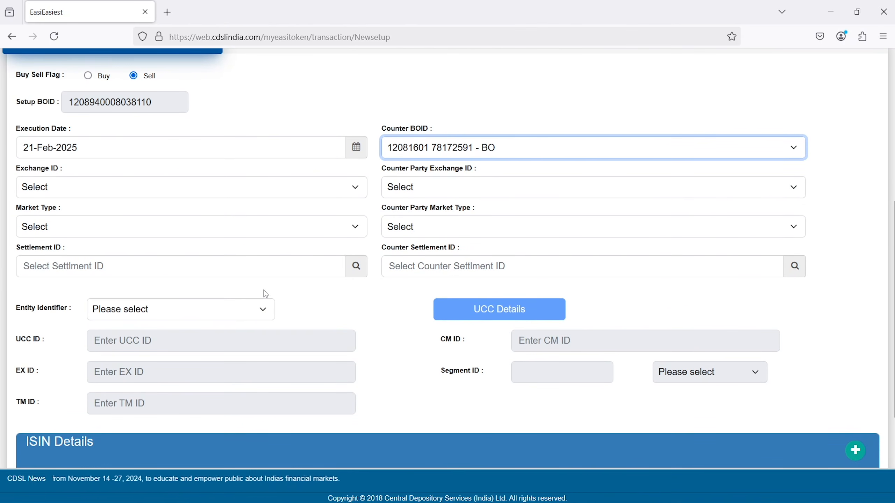
click(226, 310)
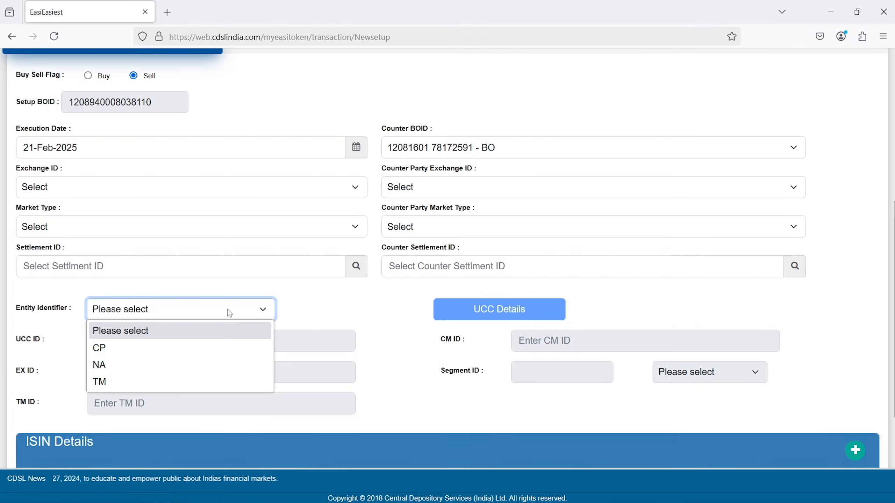
click(193, 364)
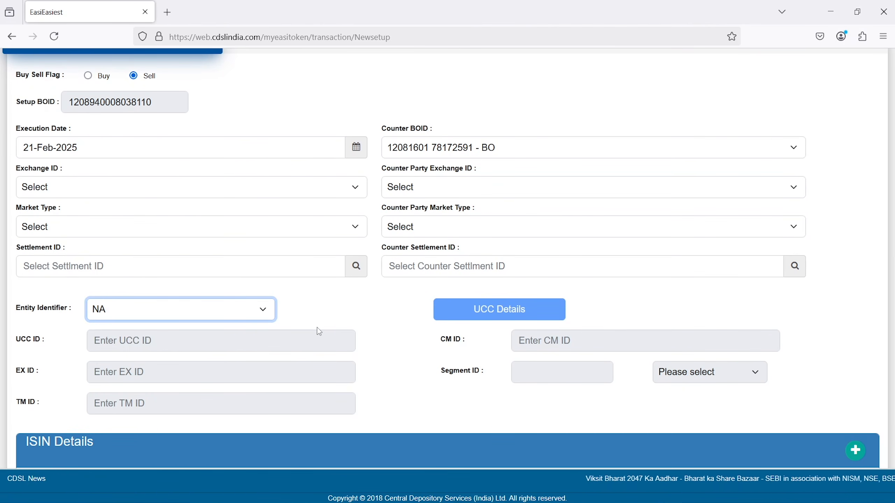
scroll(319, 332, down, 3)
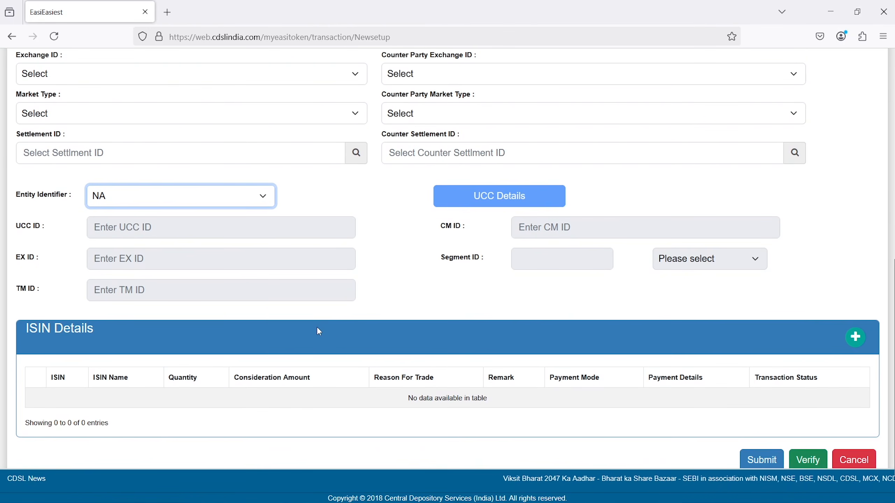
Step: Add DREAMFOLKS SERVIC-EQ (INE0JS101016), 30 shares, with reason Transfer to own account(s)
click(854, 339)
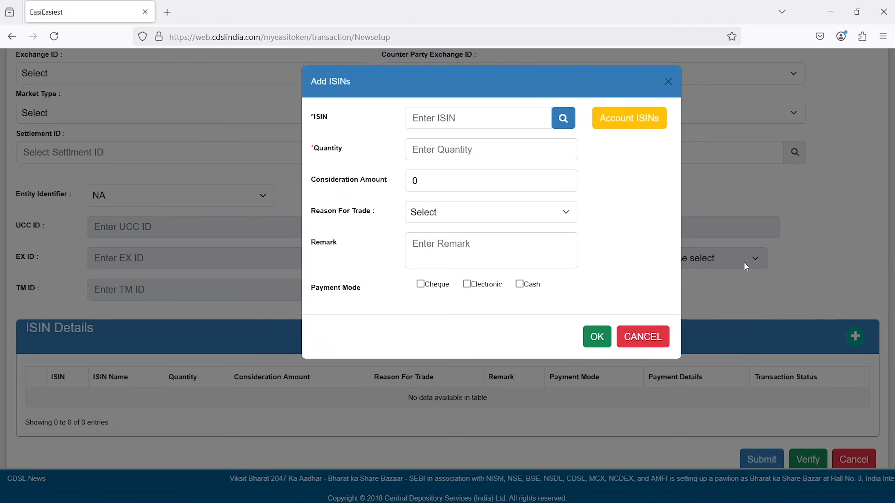
click(628, 127)
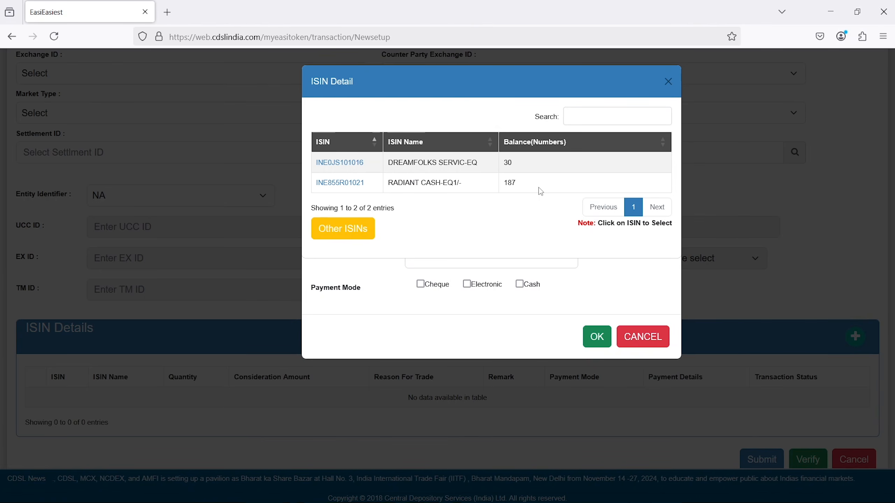
click(350, 163)
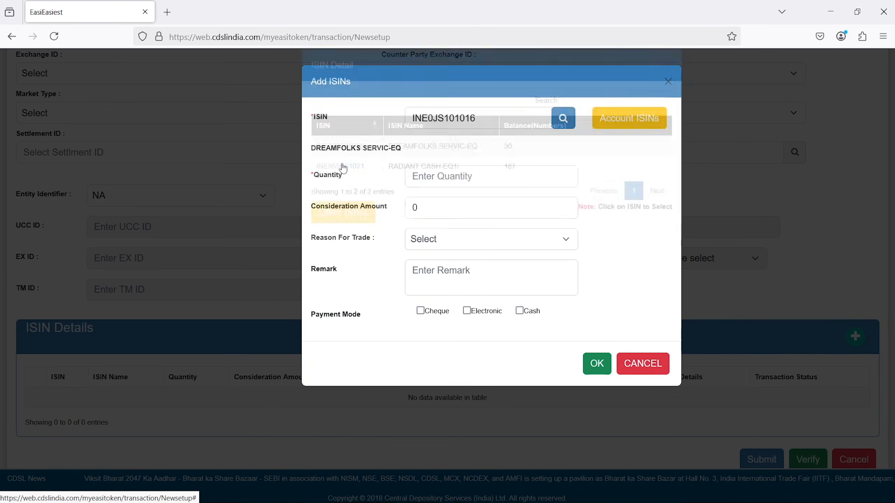
click(439, 185)
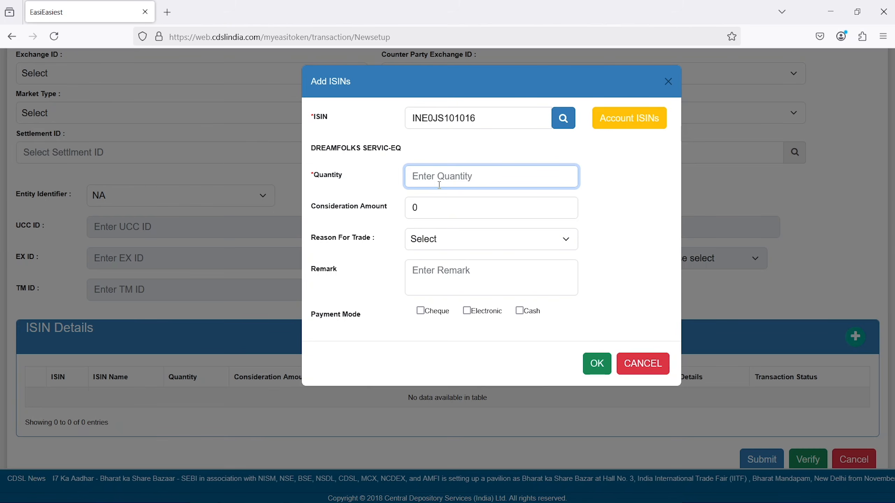
text(30)
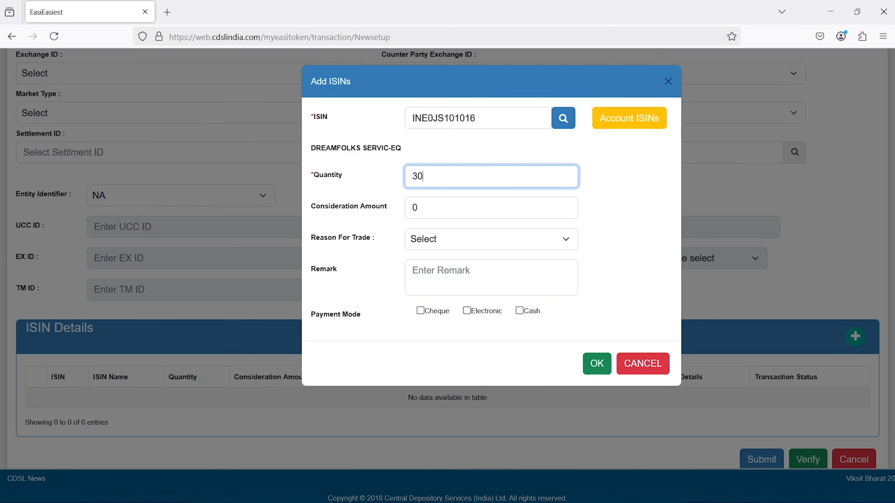
click(442, 248)
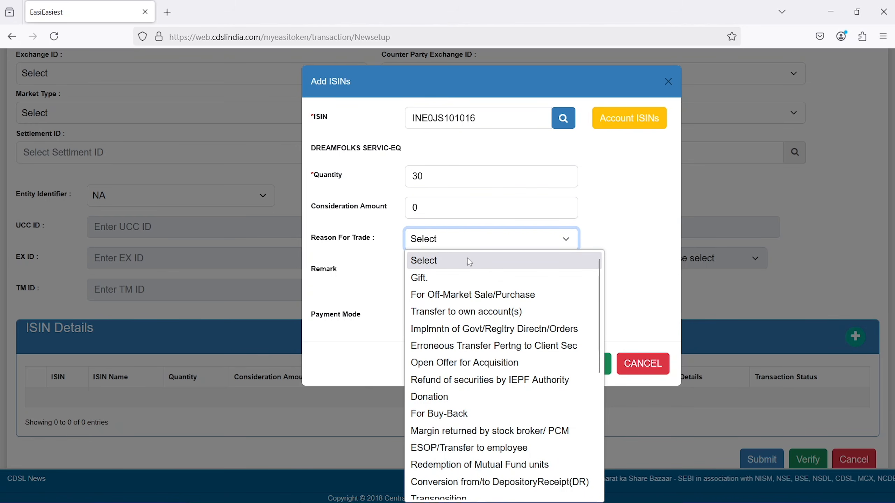
scroll(478, 305, down, 1)
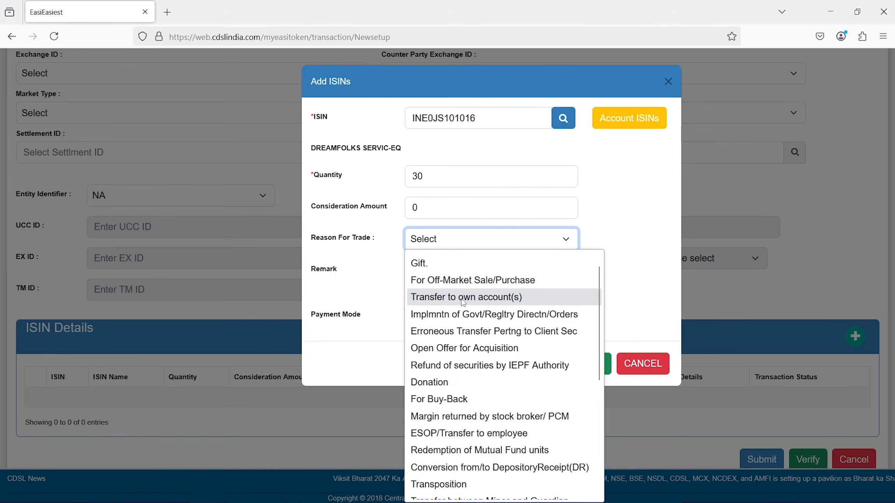
click(476, 297)
click(528, 243)
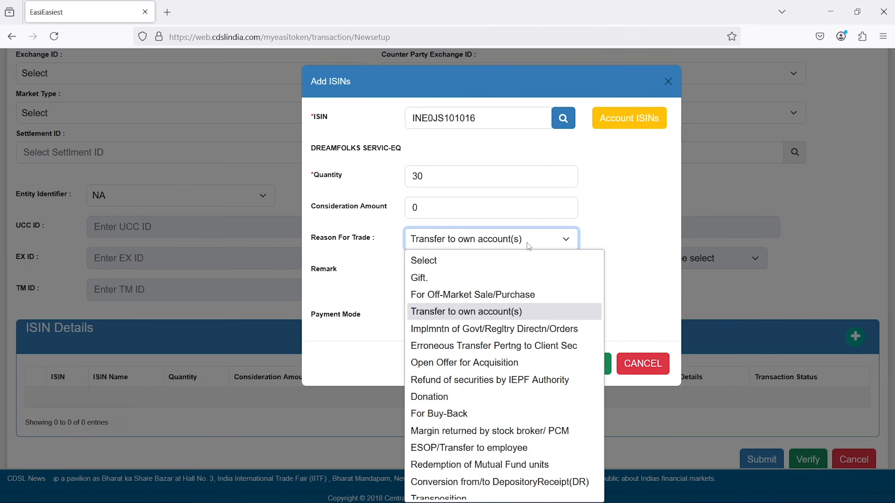
click(527, 244)
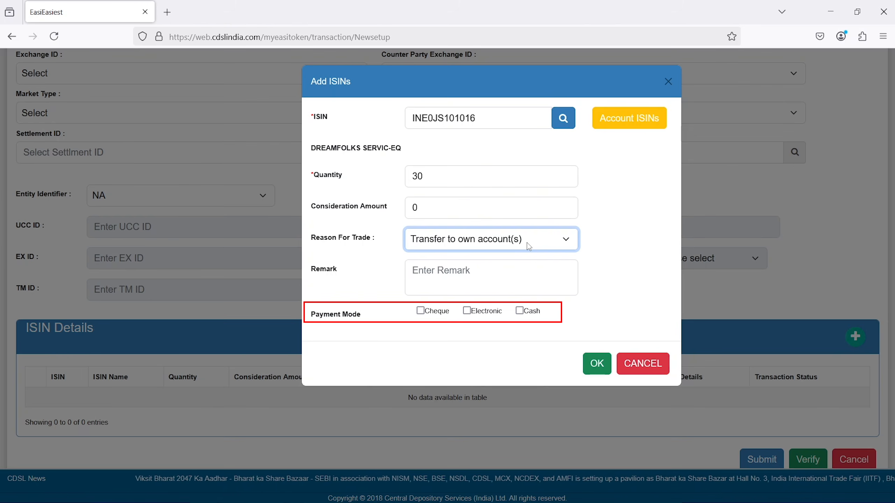
click(594, 366)
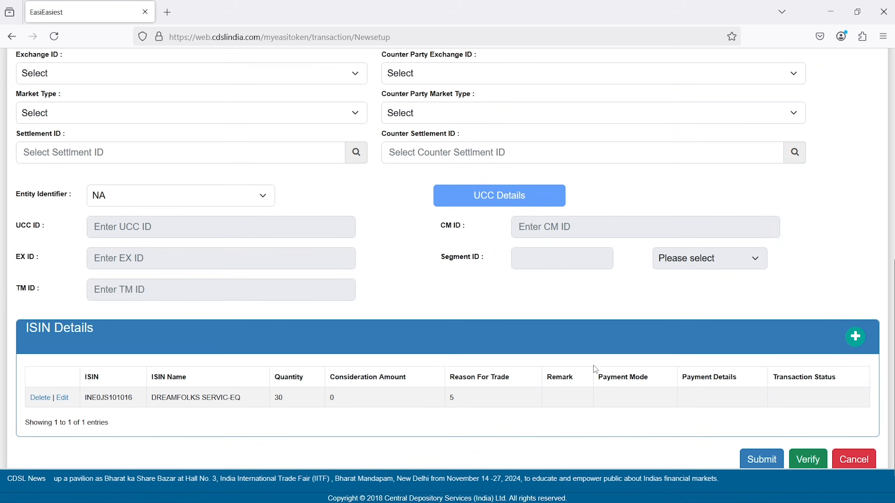
Step: Add RADIANT CASH-EQ1/- (INE855R01021), 187 shares, with reason Transfer to own account(s)
click(855, 338)
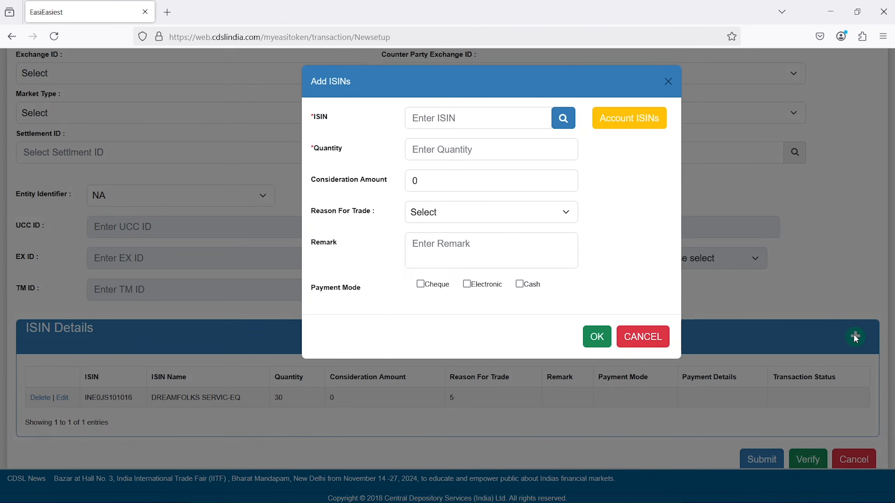
click(640, 130)
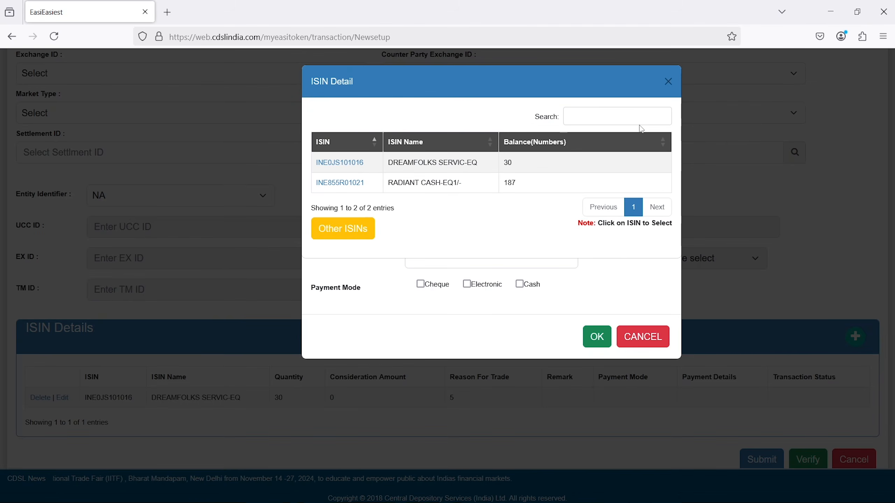
click(351, 183)
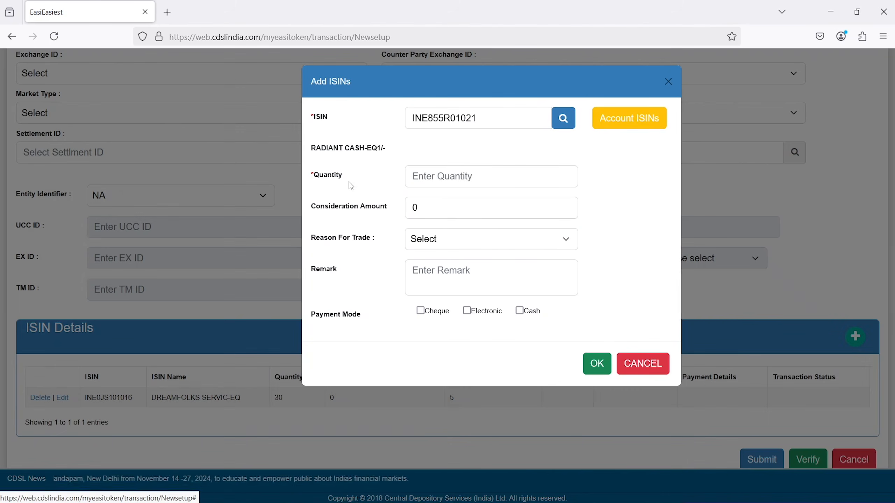
click(427, 239)
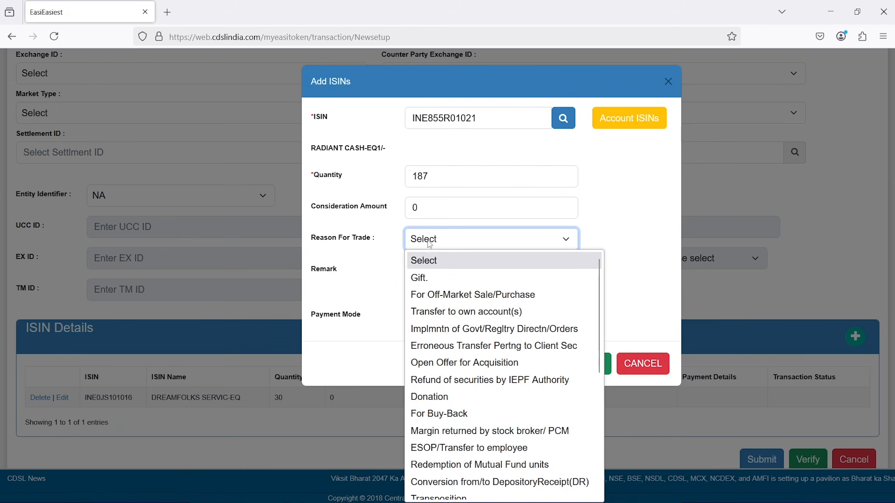
click(432, 312)
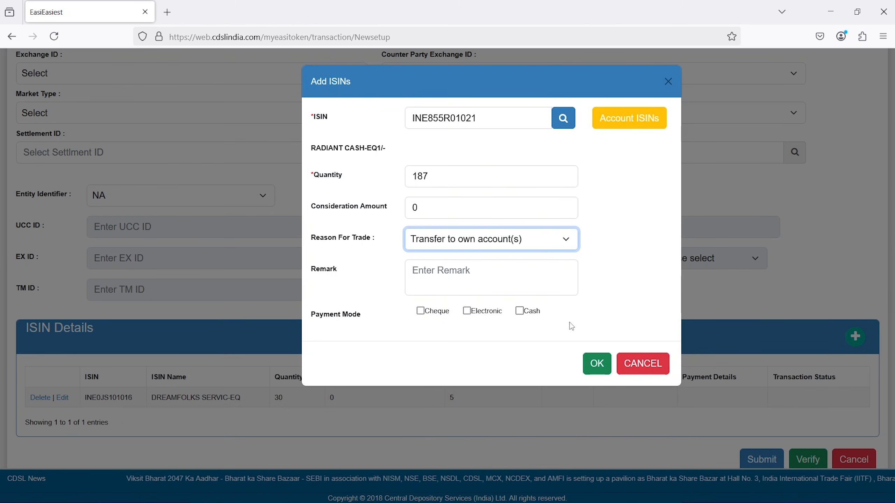
click(595, 364)
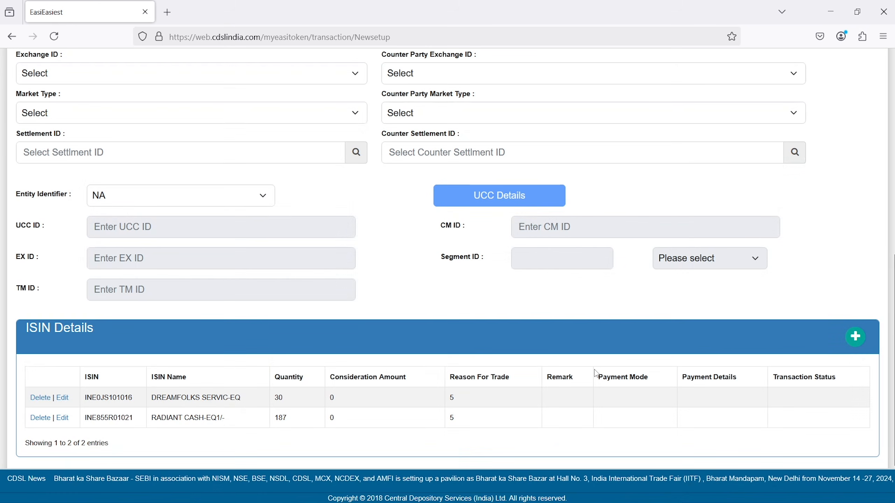
Step: Submit the two-ISIN setup, acknowledge the transaction-ID message, and verify it
scroll(590, 416, down, 2)
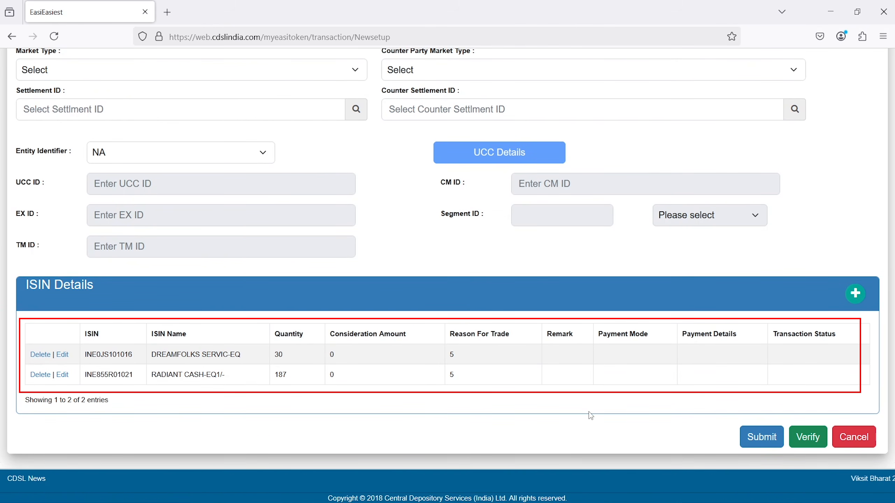
click(754, 438)
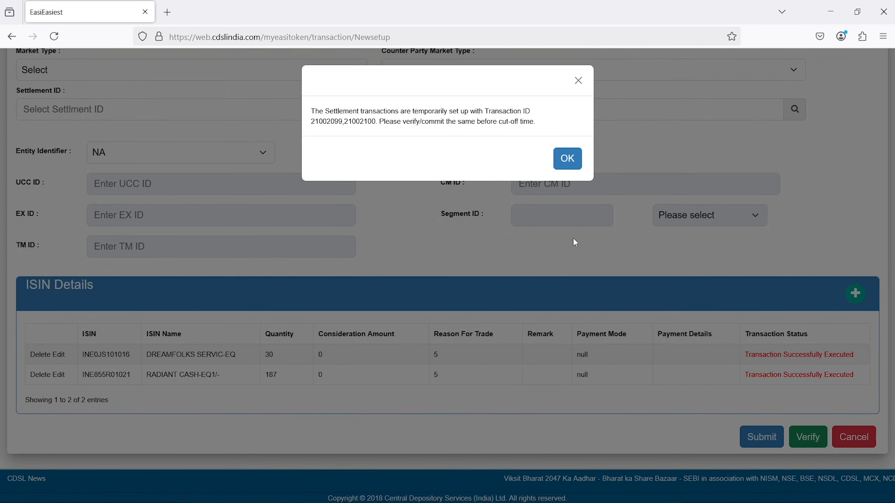
click(568, 160)
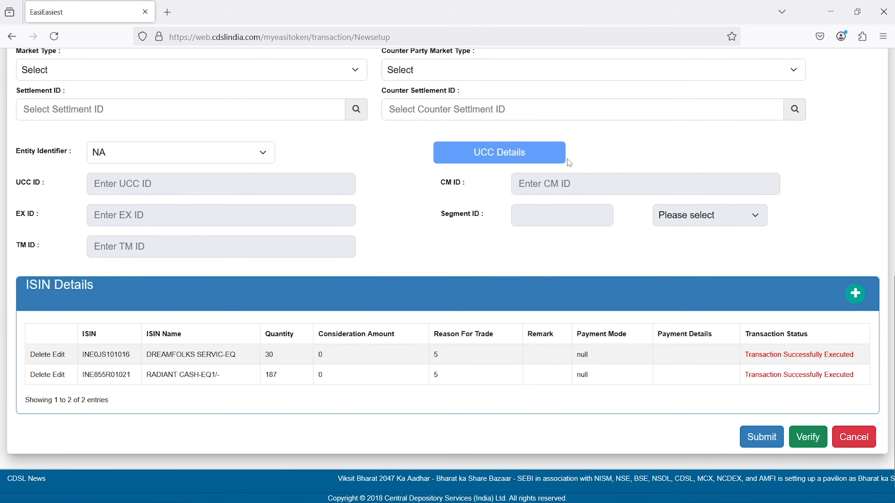
click(806, 438)
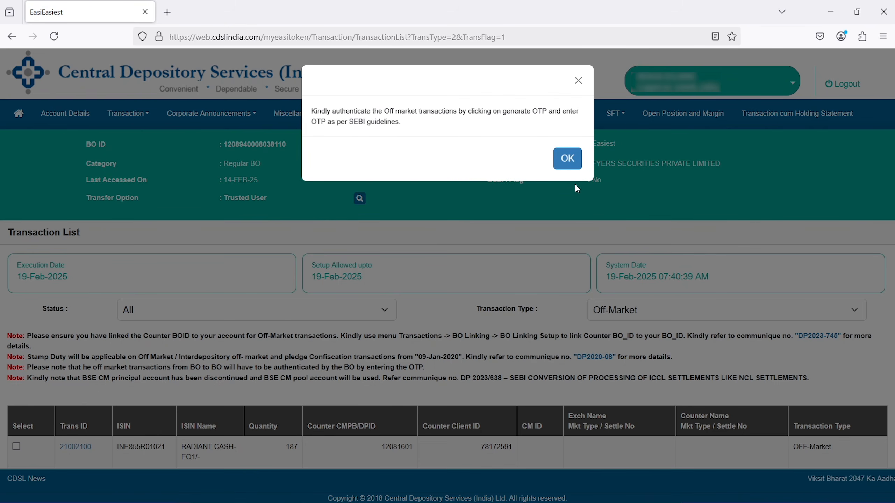
Step: Select both the RADIANT CASH and DREAMFOLKS transactions and commit them
click(567, 163)
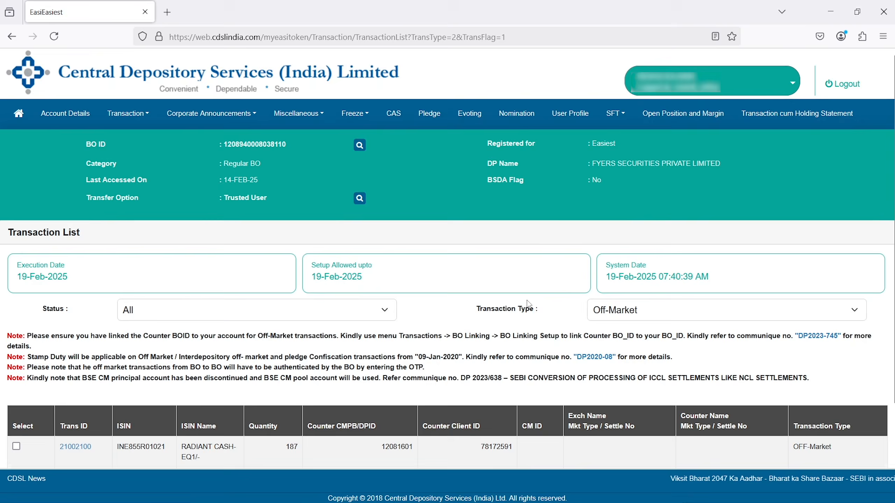
scroll(528, 303, down, 3)
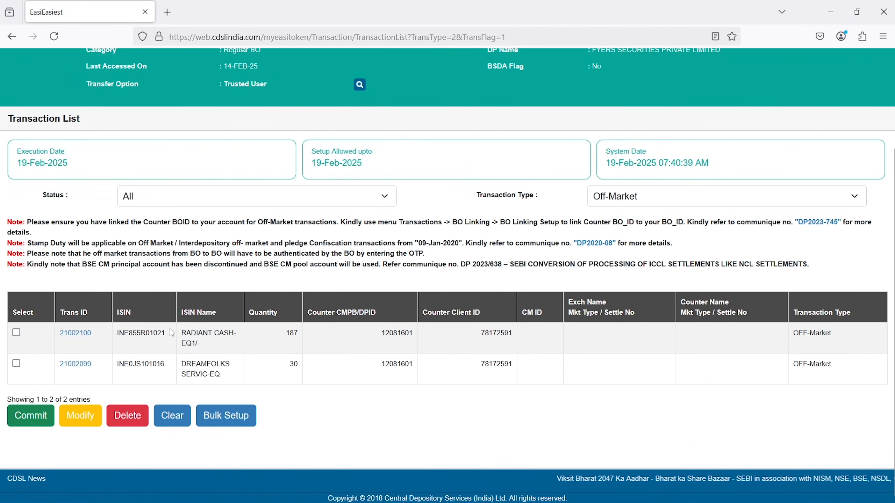
click(16, 333)
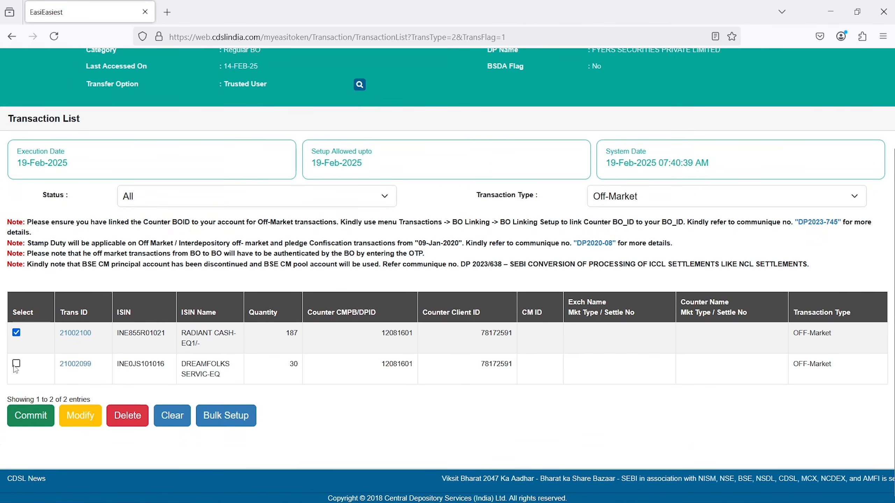
click(17, 364)
click(30, 418)
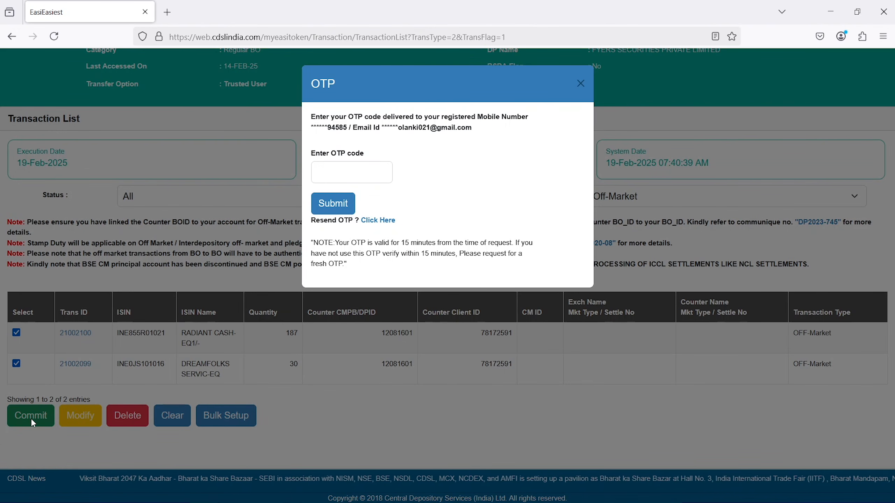
click(341, 172)
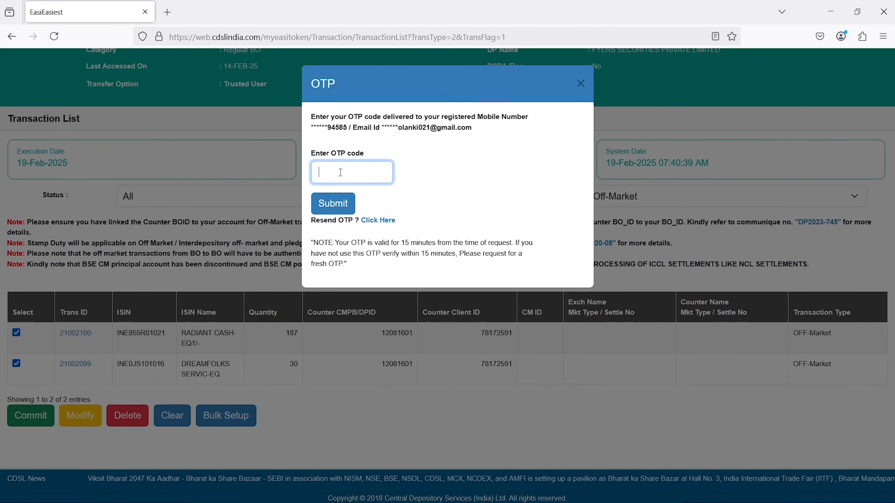
text(1)
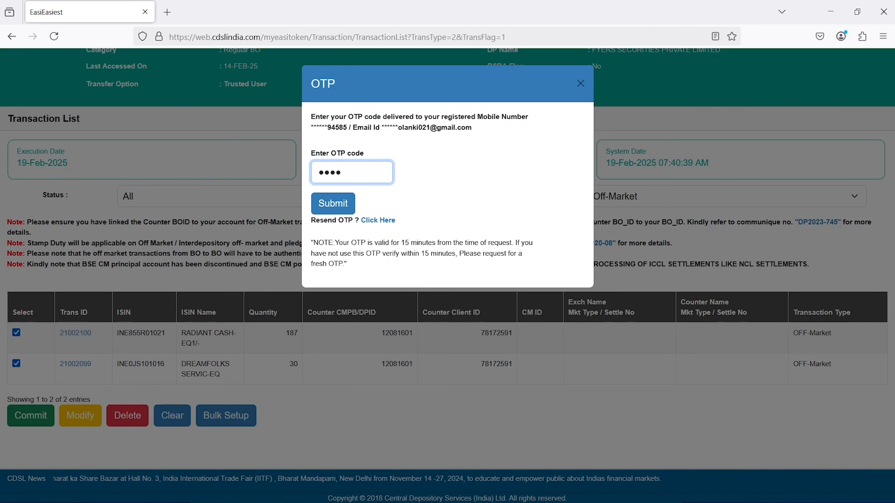
click(332, 209)
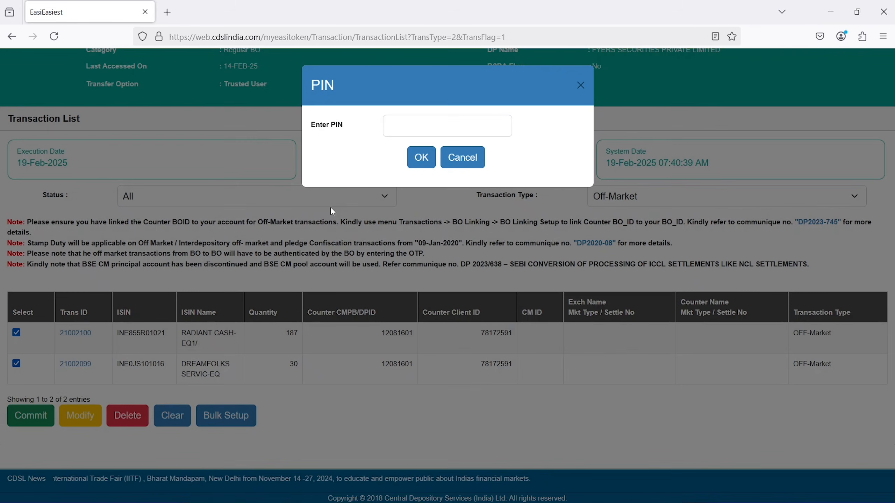
click(422, 129)
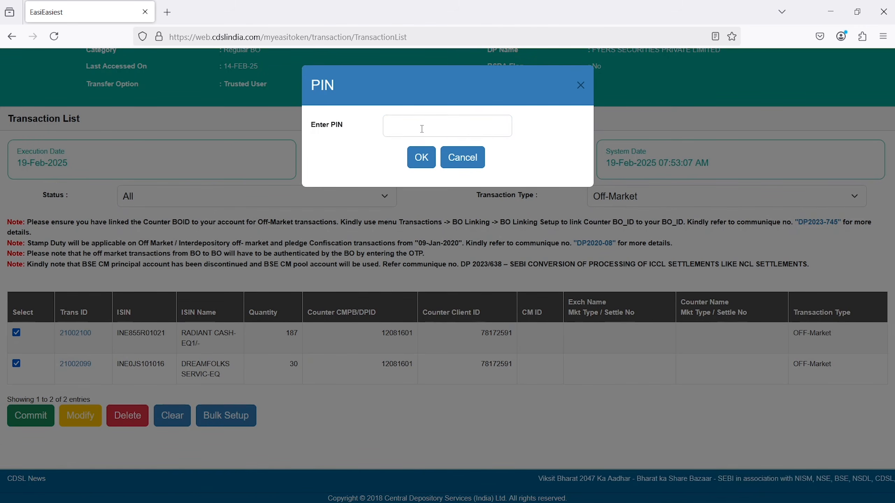
click(421, 129)
text(1)
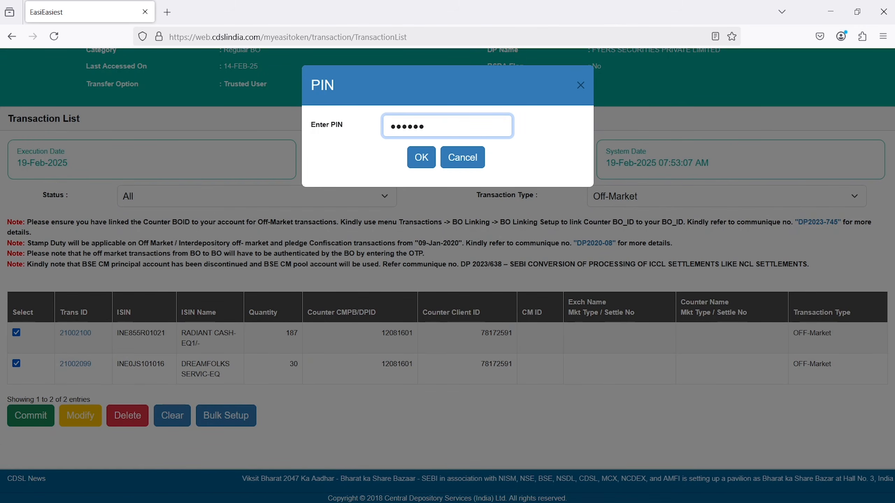
click(421, 157)
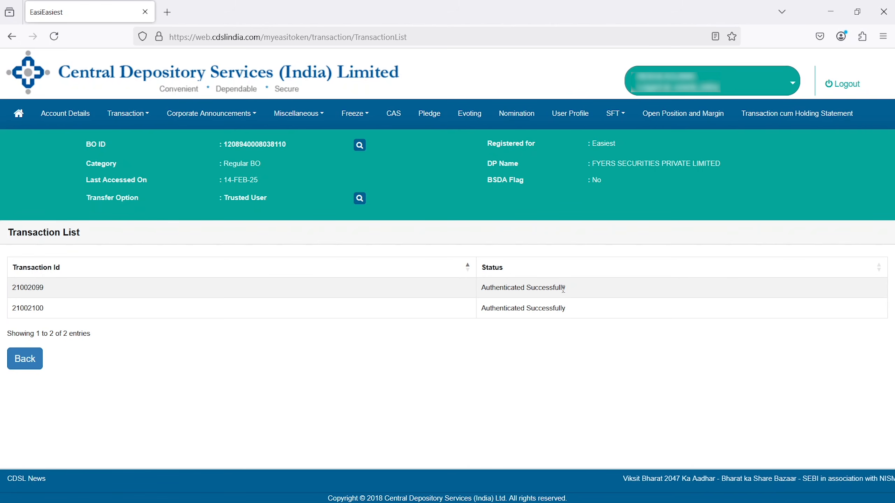
Step: Search Transaction Inquiry for Easiest transactions with execution date from 21-Feb-2025
click(148, 123)
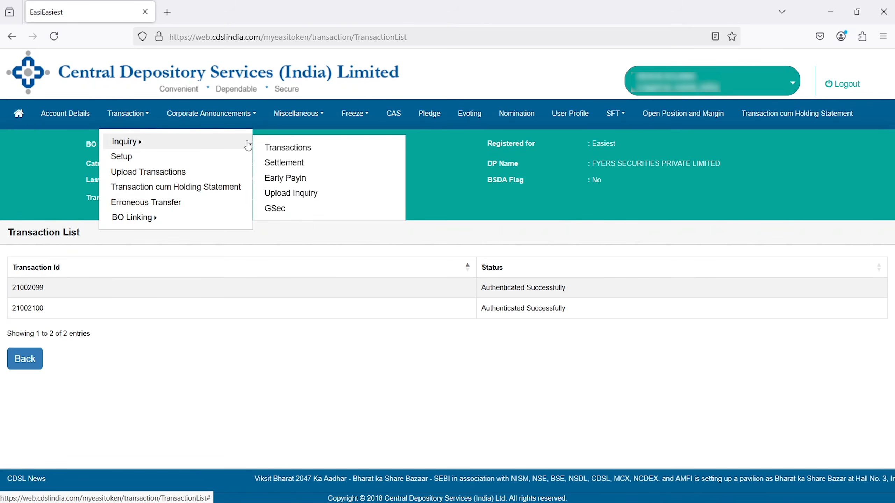
click(265, 149)
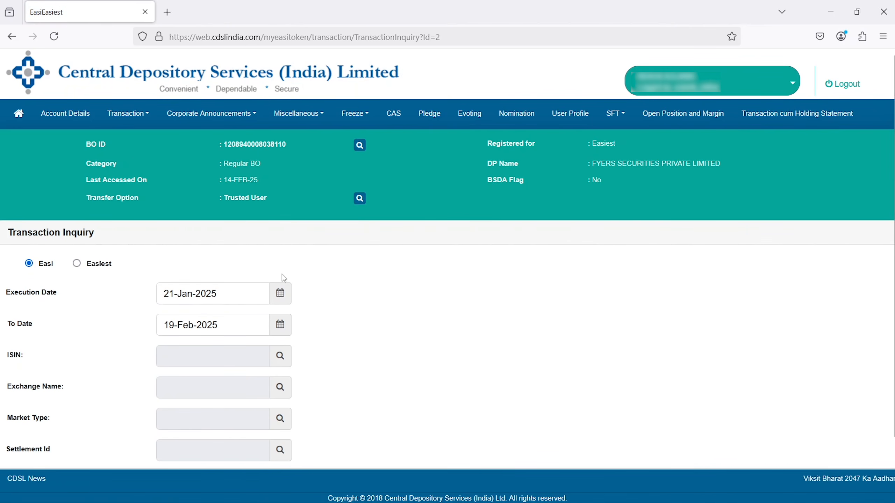
scroll(281, 274, down, 2)
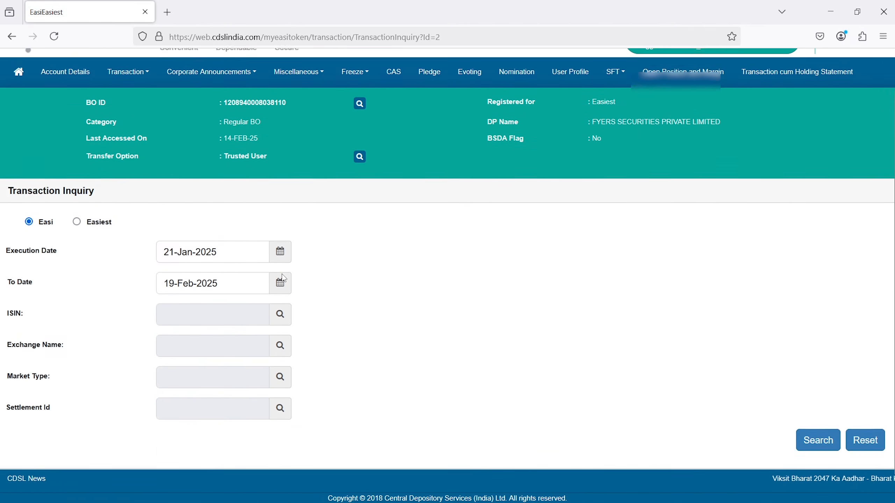
click(76, 221)
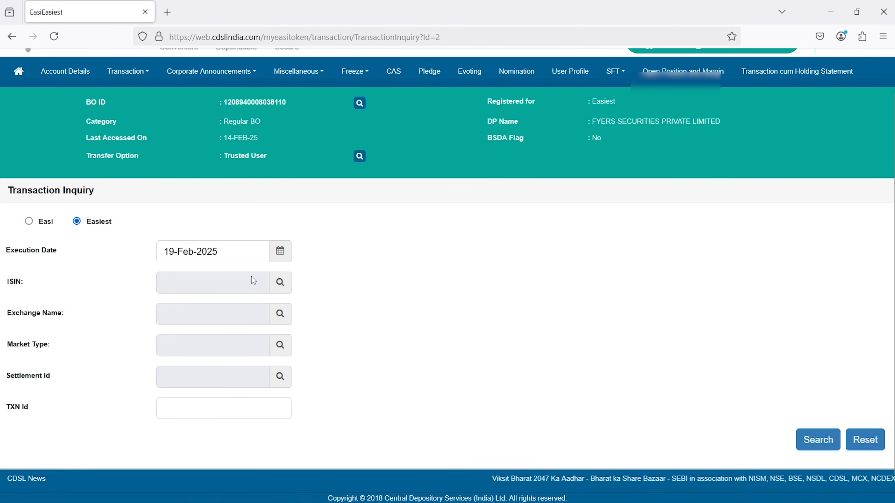
click(287, 252)
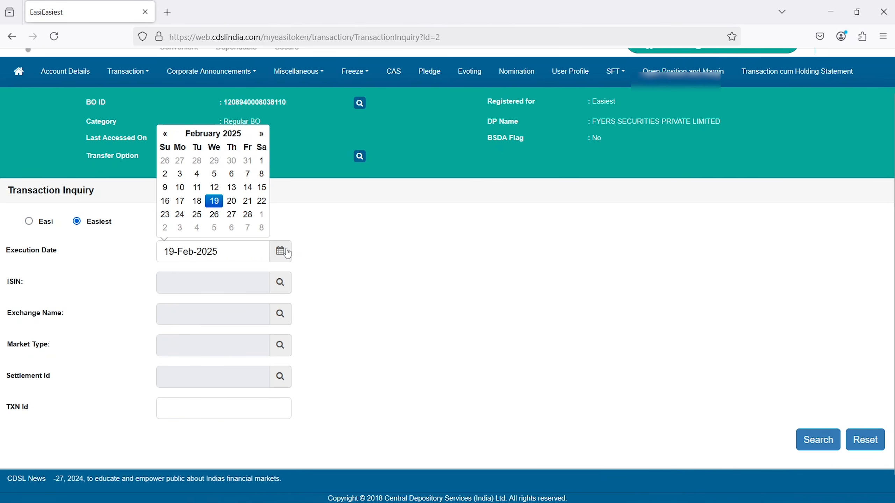
click(251, 203)
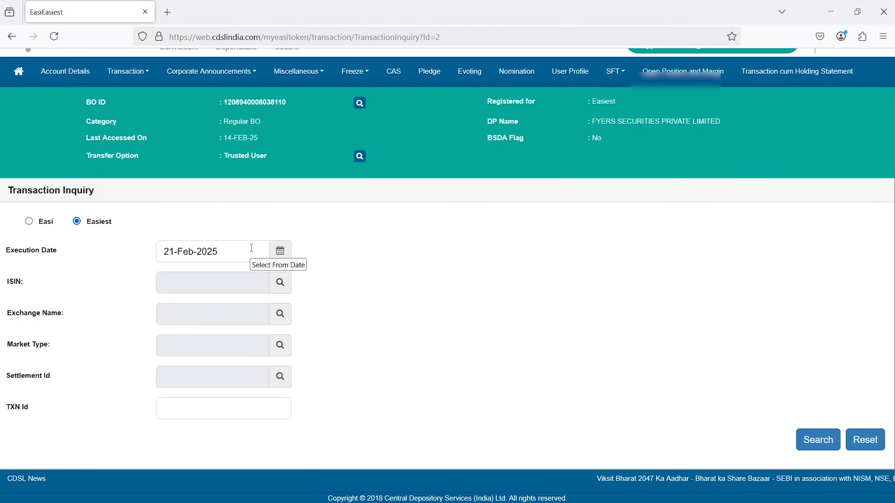
click(812, 440)
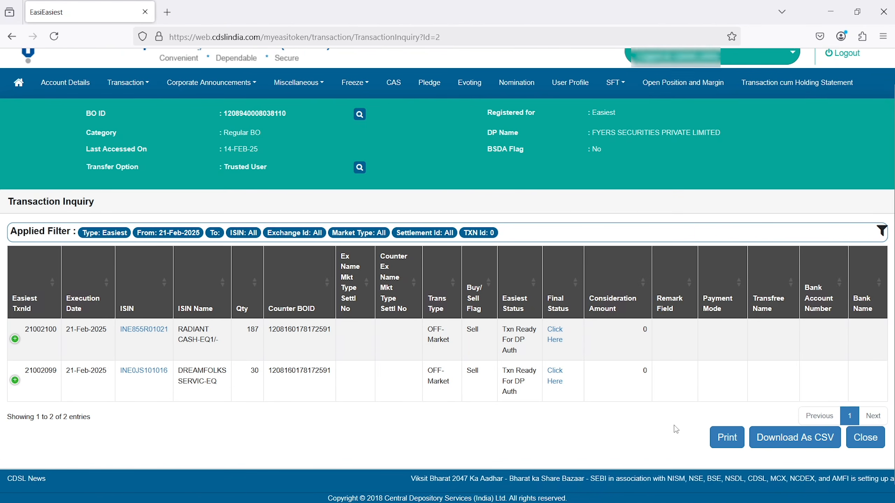
scroll(675, 429, down, 1)
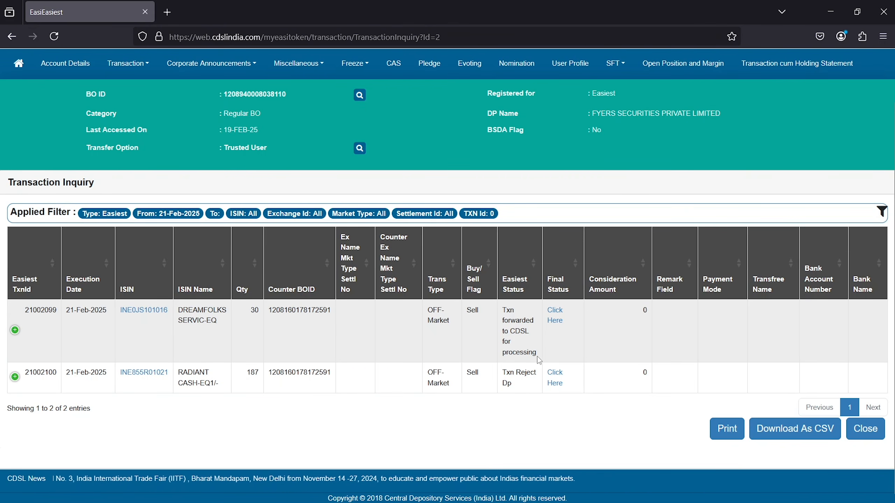
drag(539, 360, 507, 318)
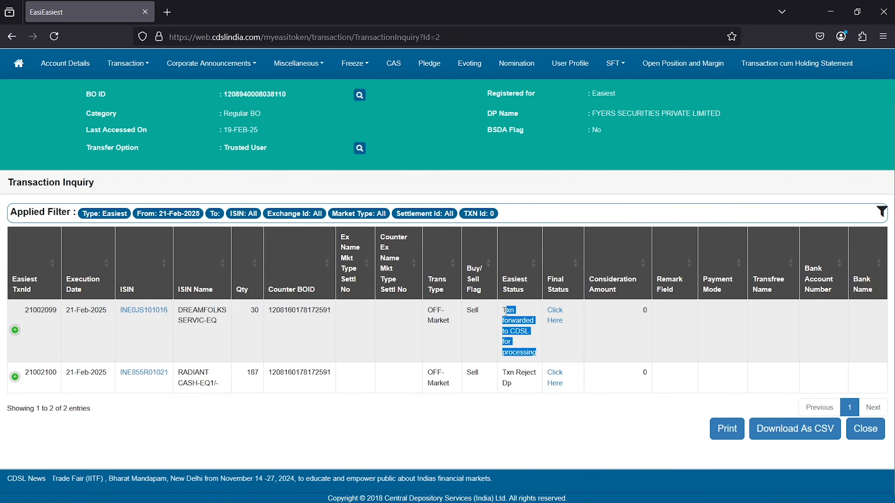
click(557, 321)
click(556, 316)
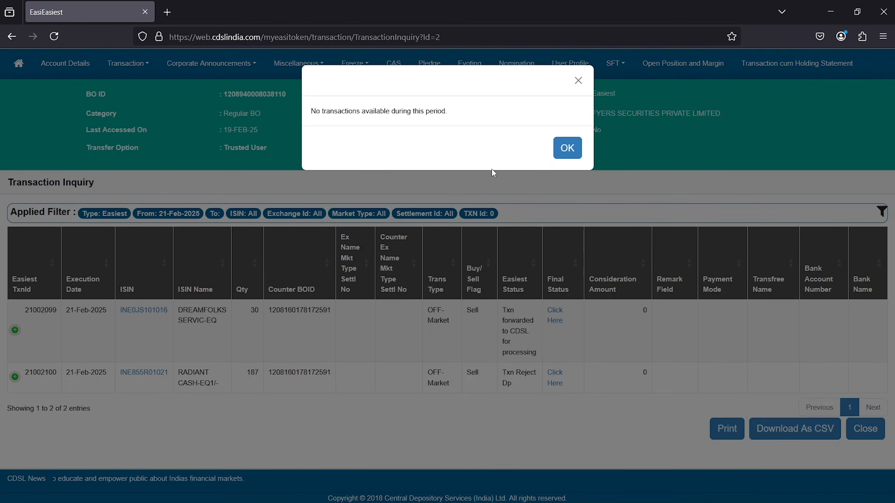
click(577, 155)
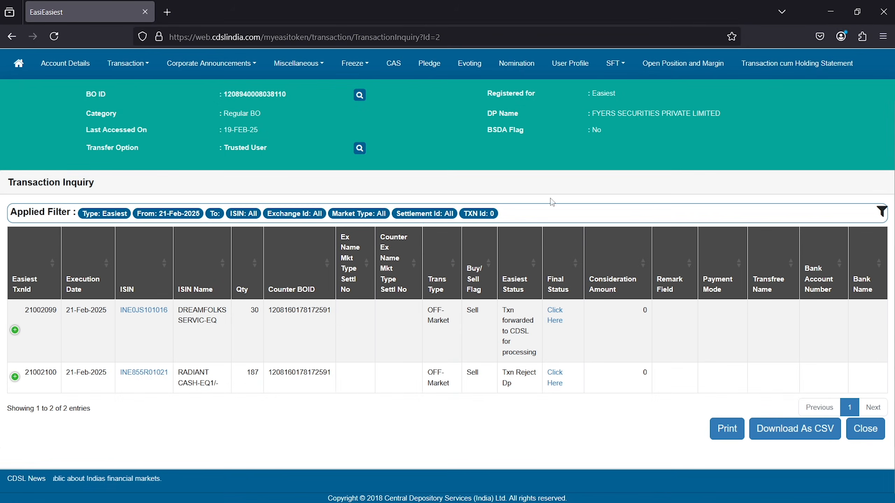
click(551, 387)
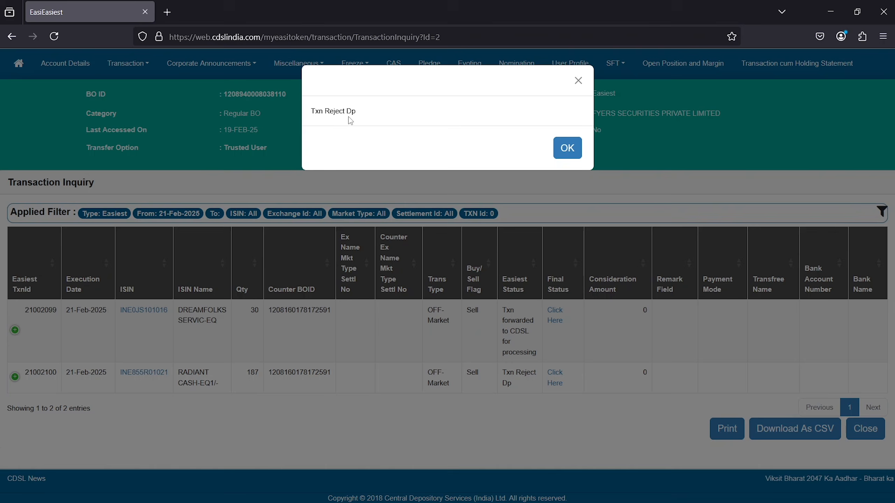
Step: Close the Txn Reject Dp status message
click(583, 81)
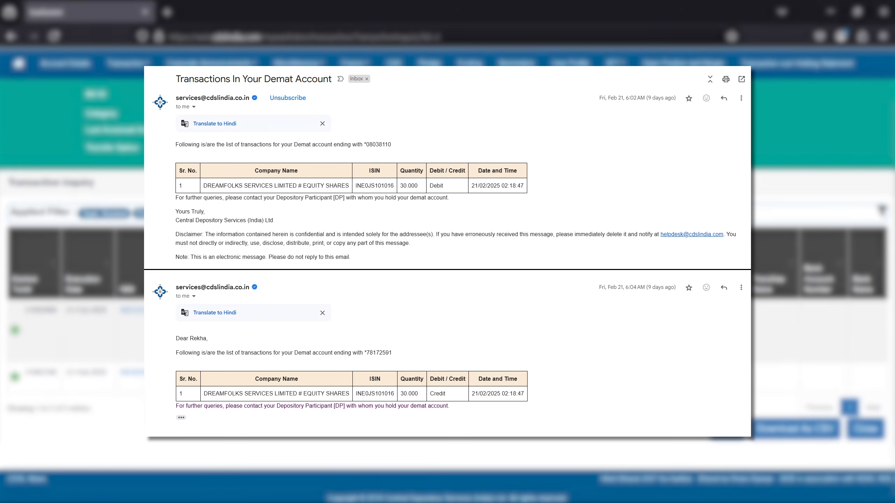